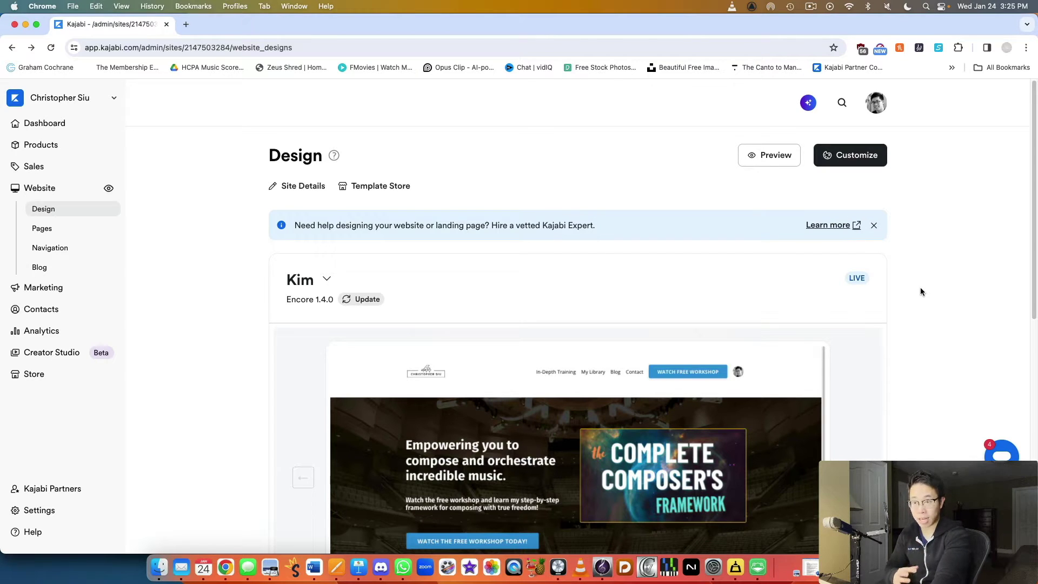
# - Scroll the Design page past the live Kim theme to the saved Carl template (Encore 1.2.0)
pyautogui.scroll(-8, 902, 232)
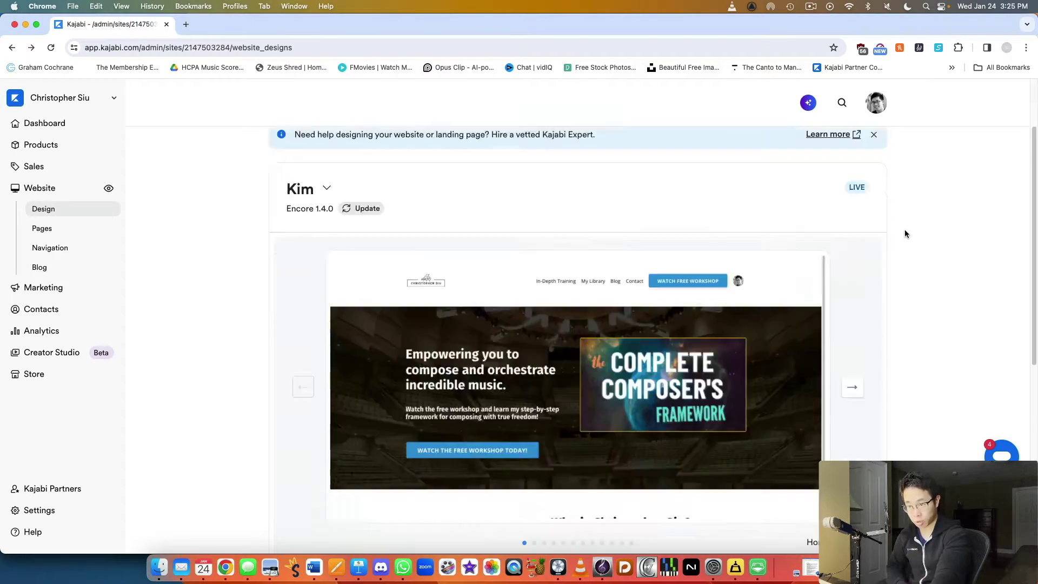
pyautogui.scroll(2, 913, 224)
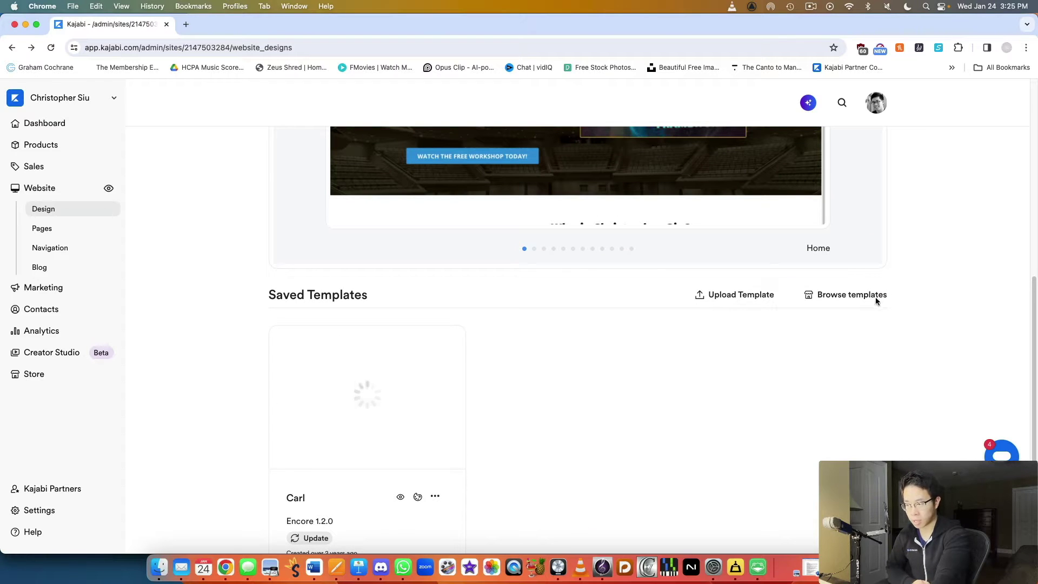
pyautogui.scroll(-1, 589, 385)
pyautogui.scroll(-2, 595, 384)
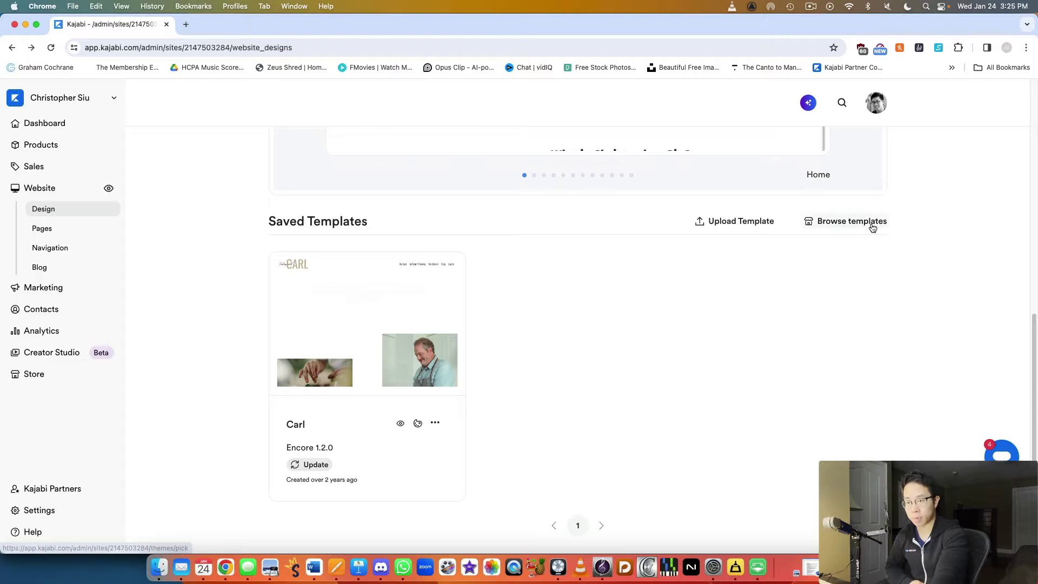
# - Browse the Template Store and view the Kim template preview down to its sign-up footer
pyautogui.click(832, 223)
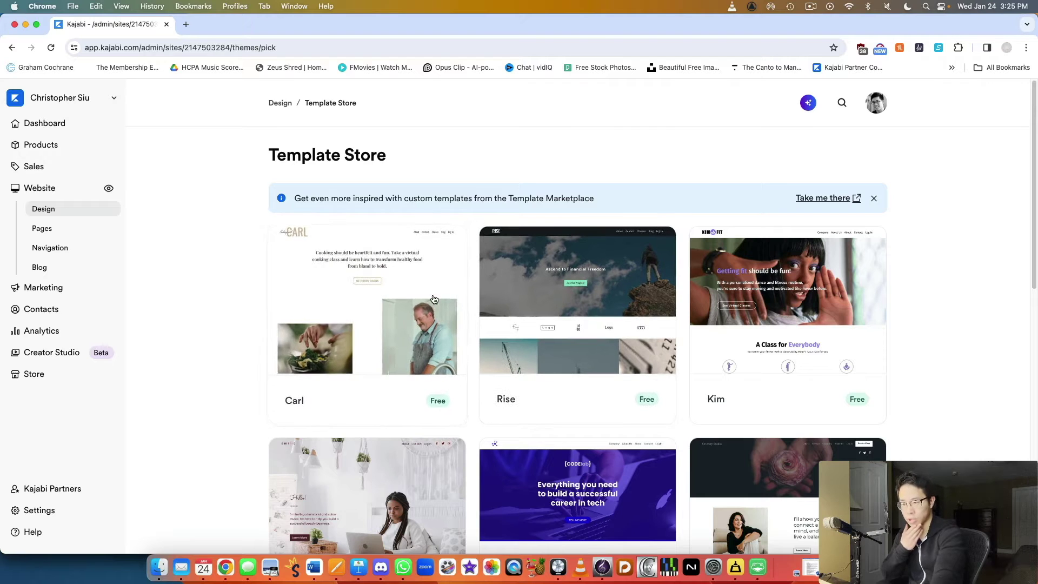
pyautogui.click(736, 240)
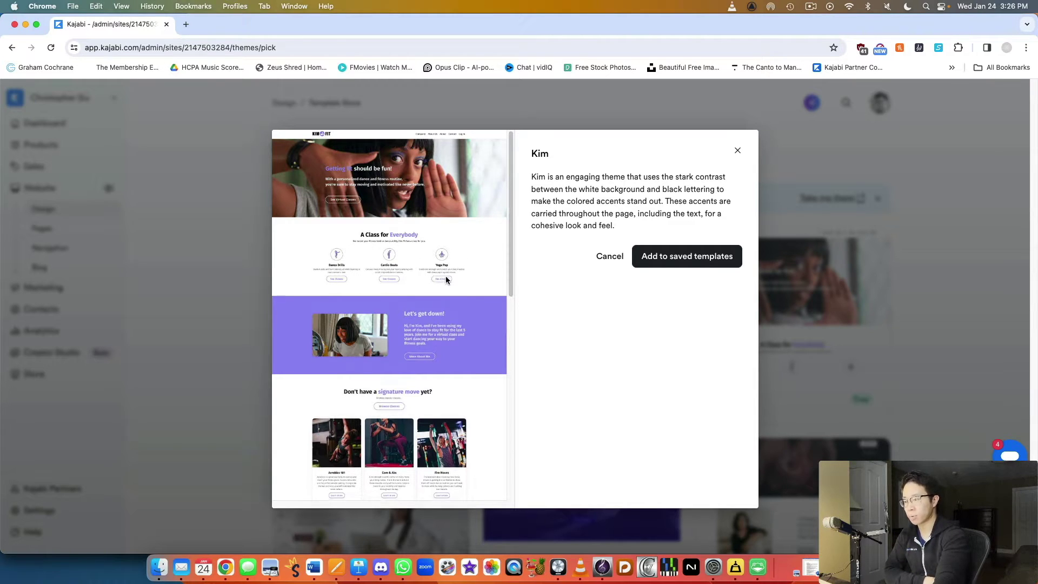
pyautogui.scroll(-3, 446, 277)
pyautogui.scroll(-2, 425, 238)
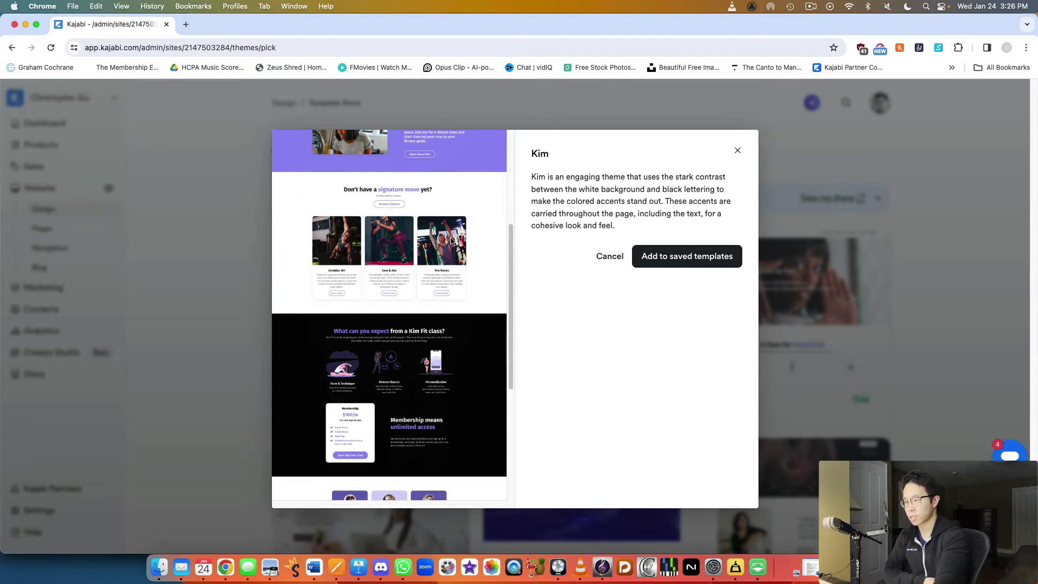
pyautogui.scroll(-6, 411, 303)
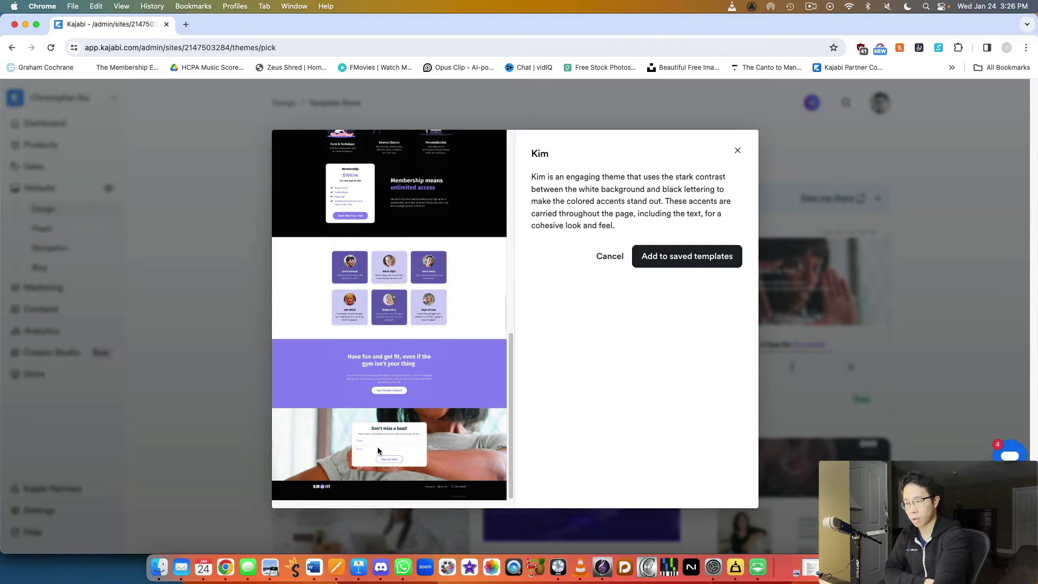
# - Close the Kim template preview and scroll further down the template list
pyautogui.click(869, 260)
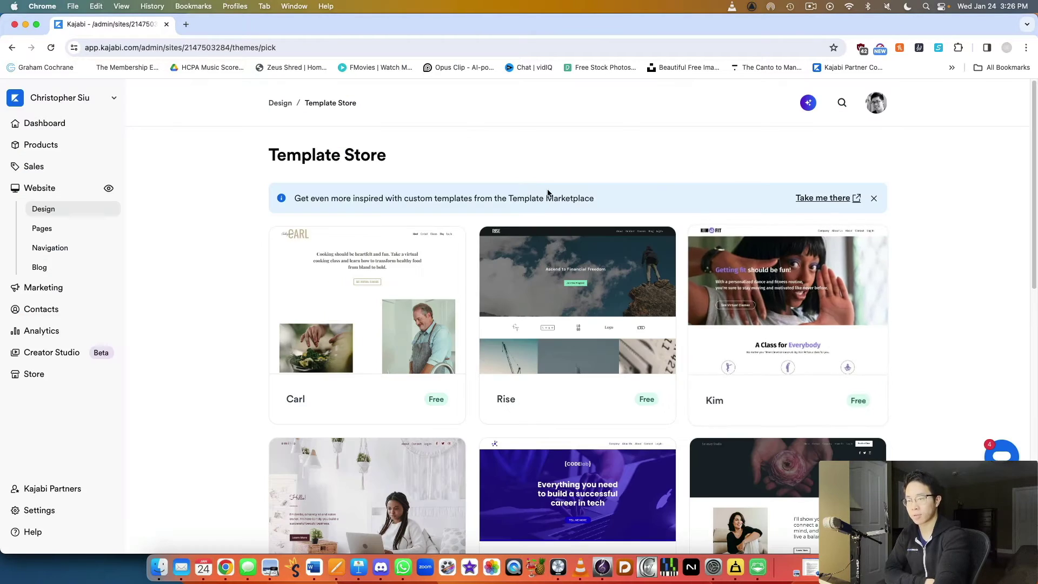
pyautogui.scroll(-5, 527, 206)
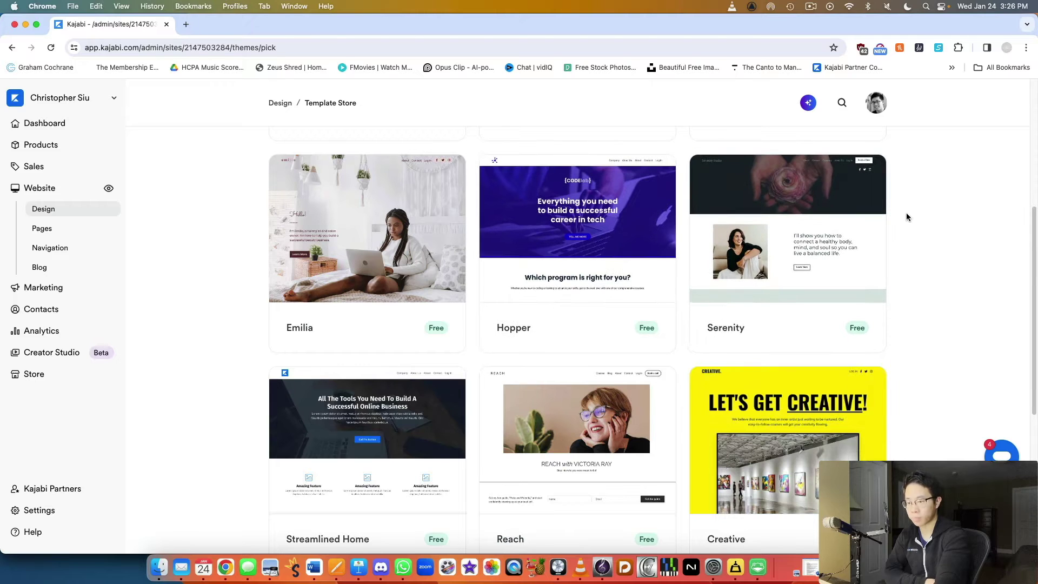
pyautogui.scroll(-2, 906, 215)
# - View the Creative template preview down to its footer, then close it without saving
pyautogui.click(808, 373)
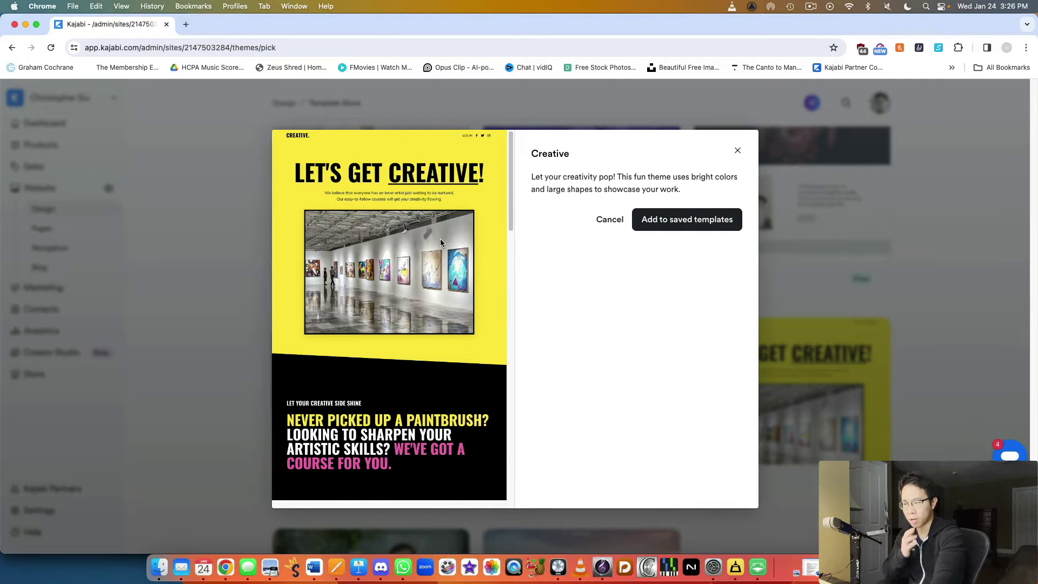
pyautogui.scroll(-4, 440, 238)
pyautogui.scroll(4, 447, 219)
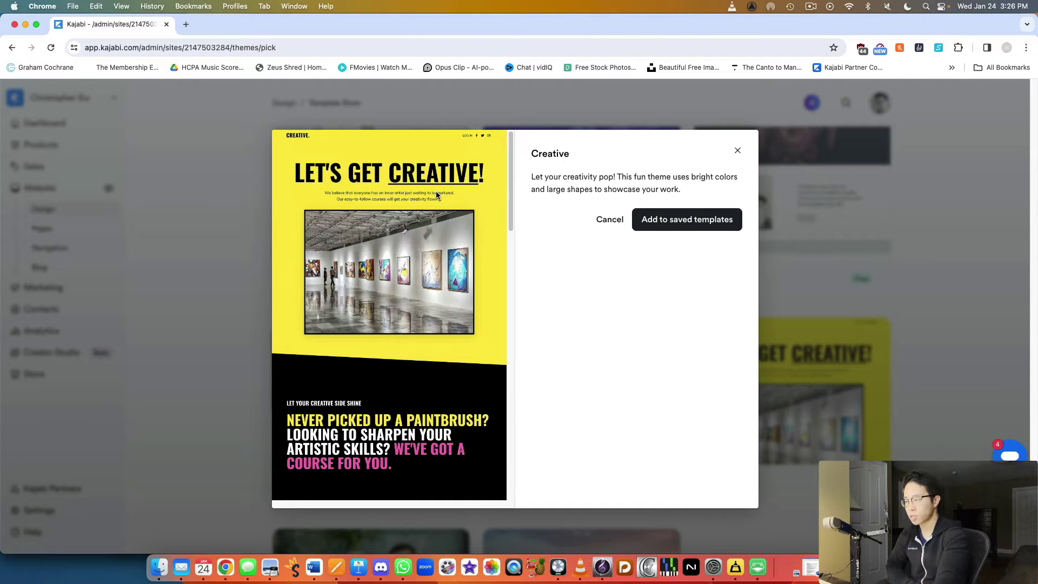
pyautogui.scroll(-5, 371, 236)
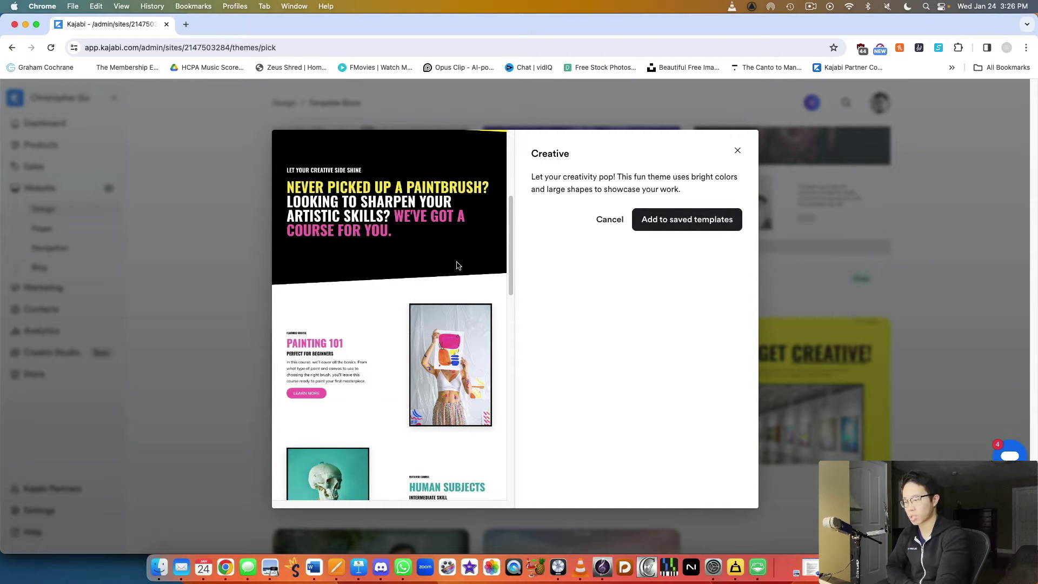
pyautogui.scroll(-10, 460, 259)
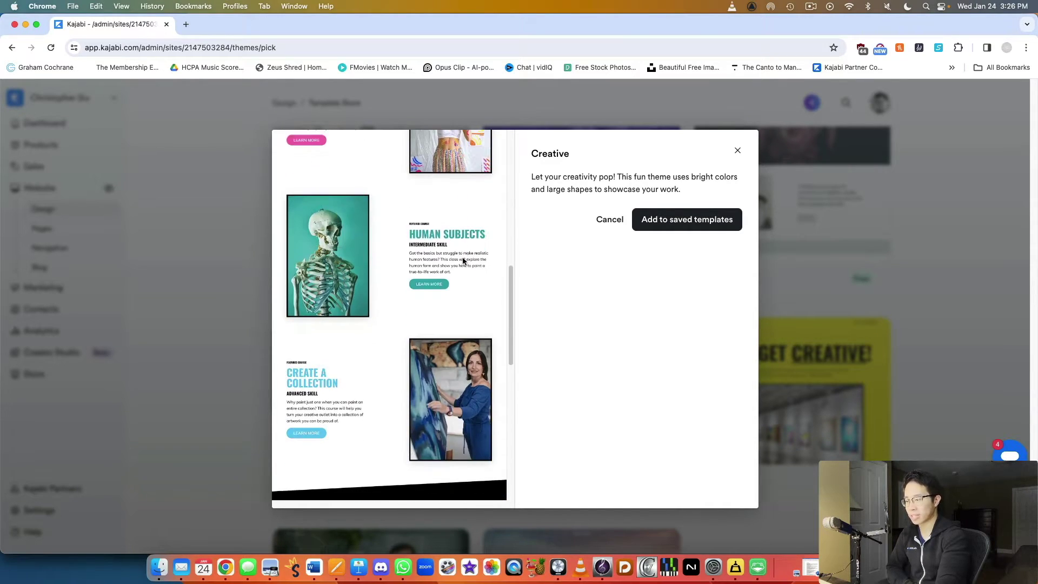
pyautogui.scroll(-2, 462, 262)
pyautogui.scroll(3, 463, 262)
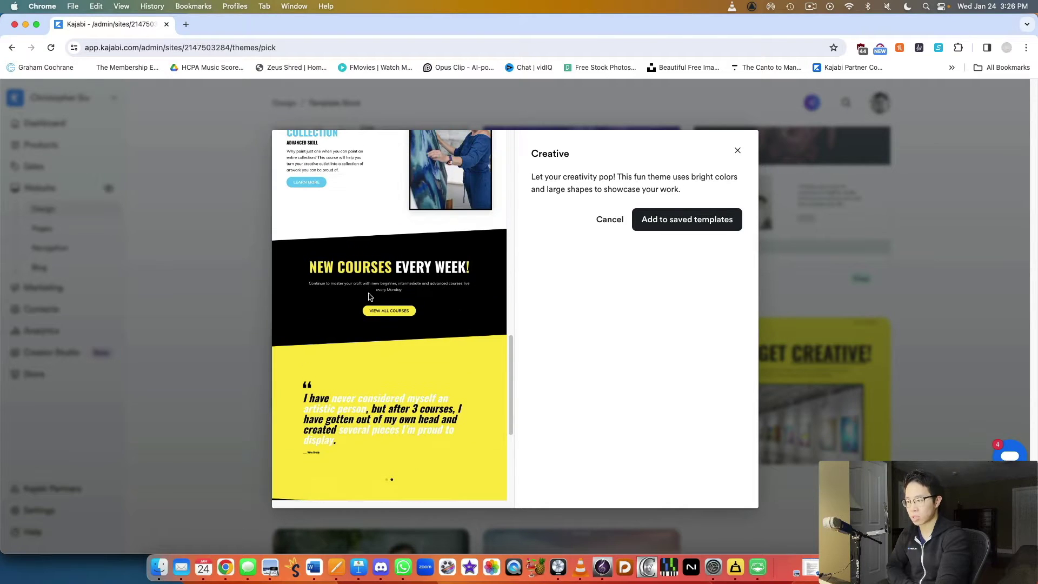
pyautogui.scroll(-3, 488, 284)
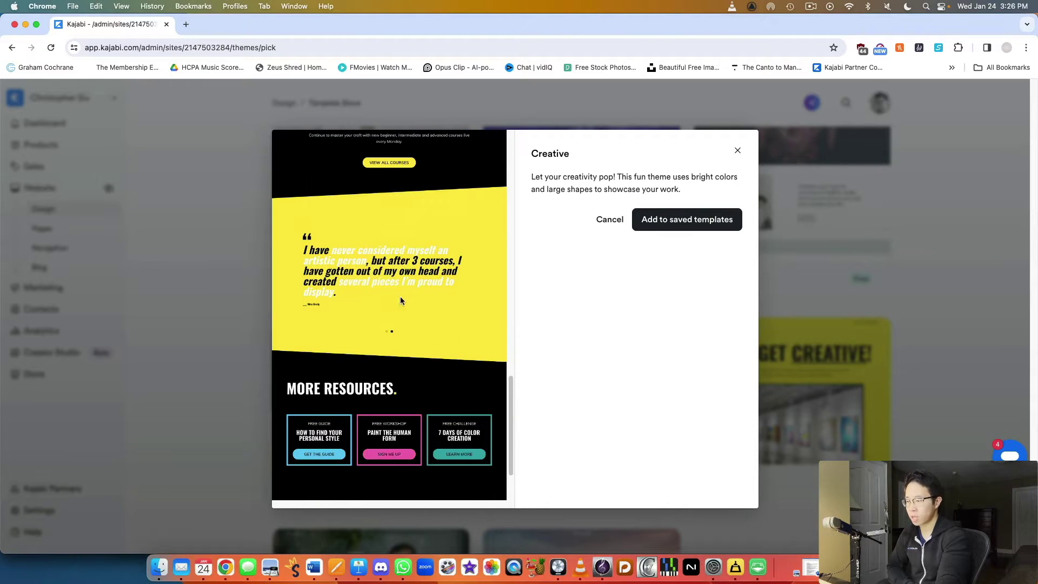
pyautogui.scroll(-2, 417, 295)
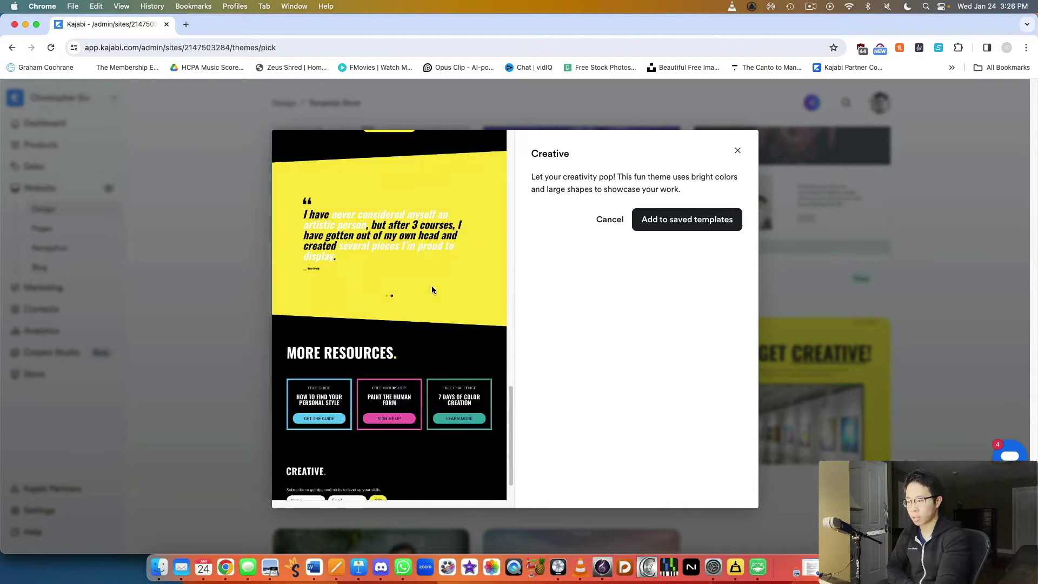
pyautogui.click(816, 318)
pyautogui.scroll(-4, 790, 297)
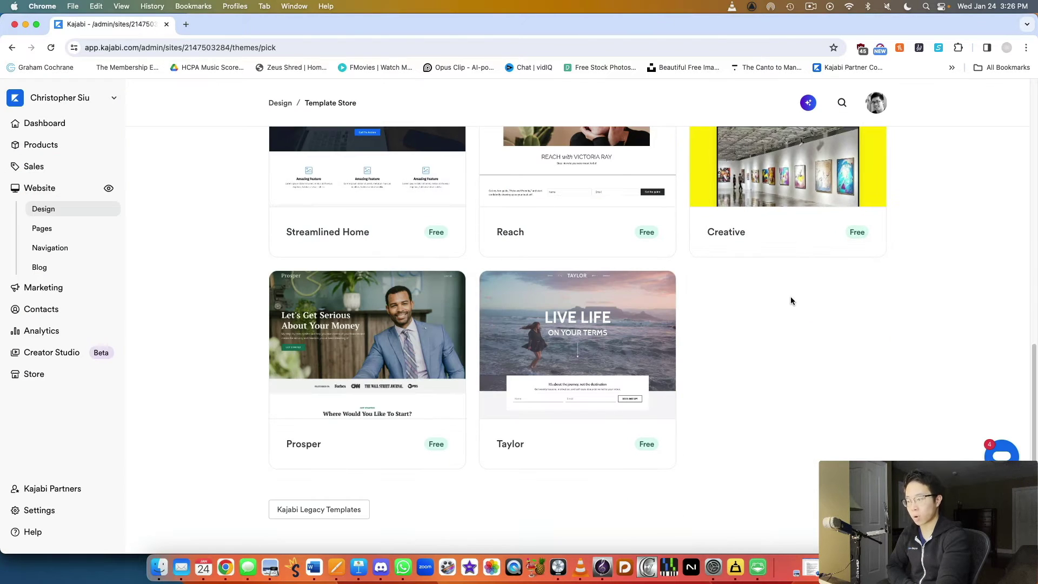
# - Show the Kajabi Legacy Templates and look through the Spark template preview
pyautogui.click(366, 509)
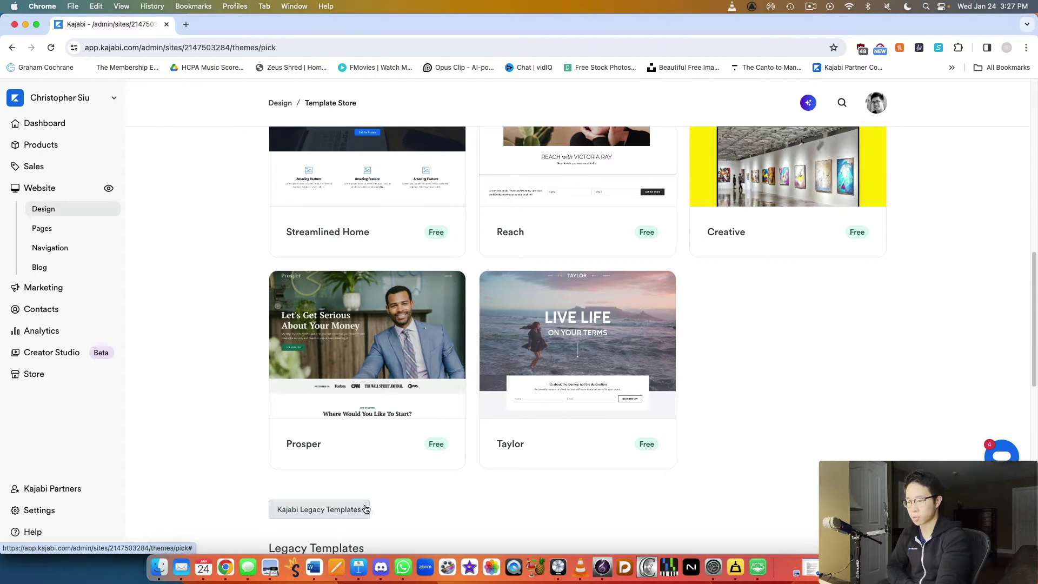
pyautogui.scroll(-8, 365, 509)
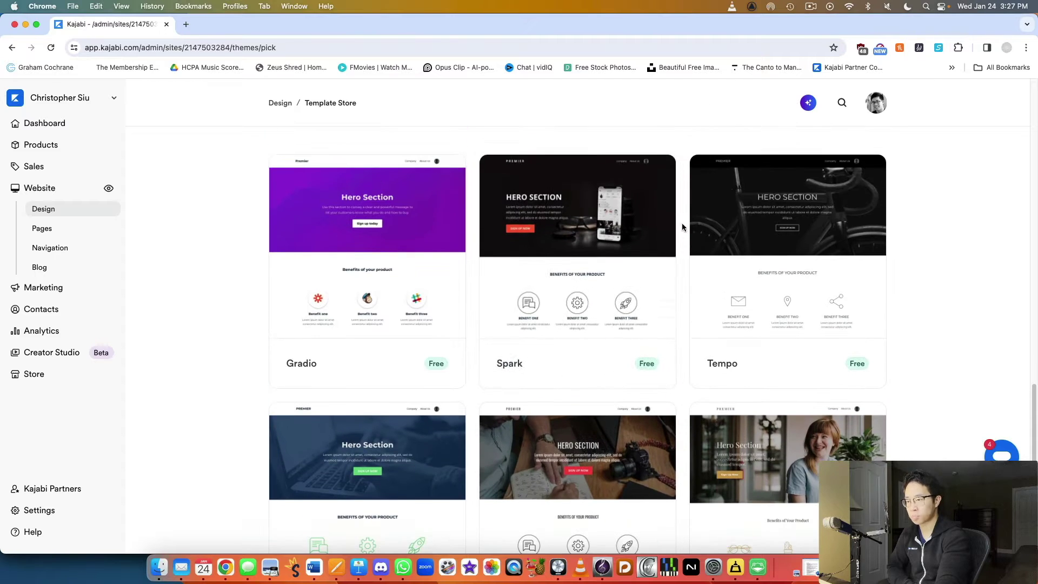
pyautogui.click(554, 208)
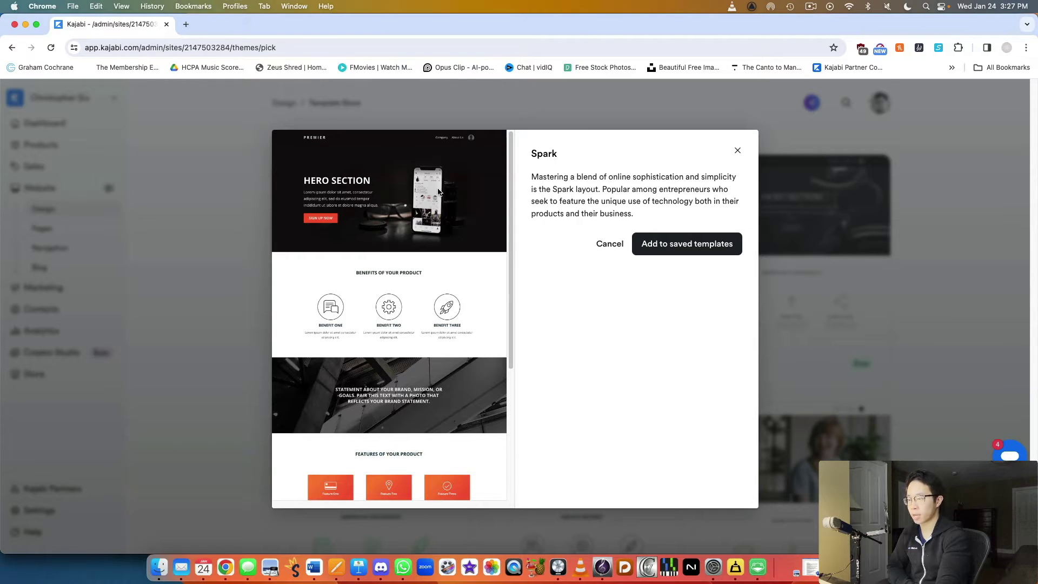
pyautogui.scroll(-1, 406, 250)
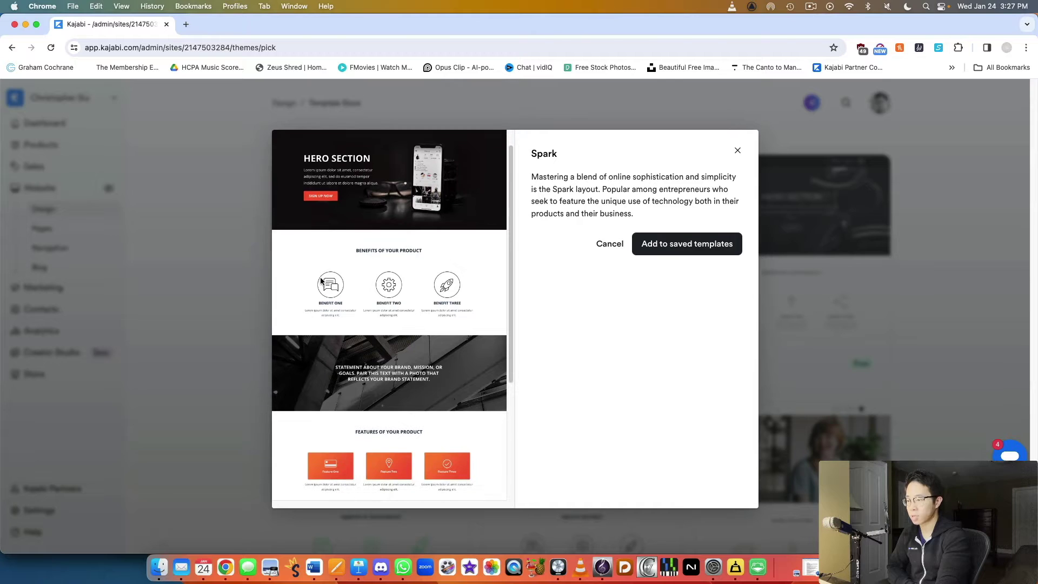
pyautogui.scroll(-5, 378, 286)
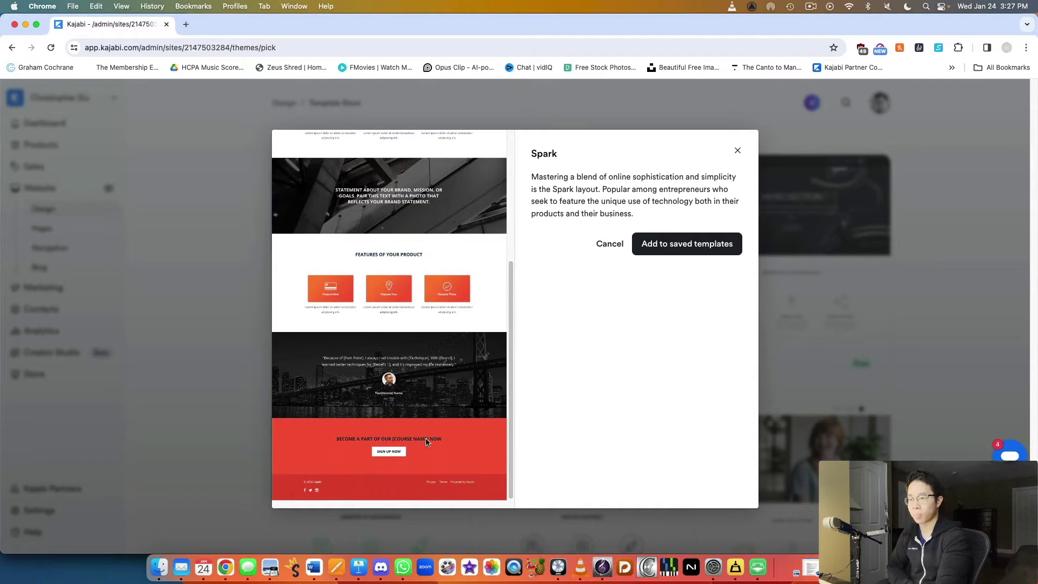
# - Close the Spark preview and return to the Design page with the live Kim theme
pyautogui.click(954, 245)
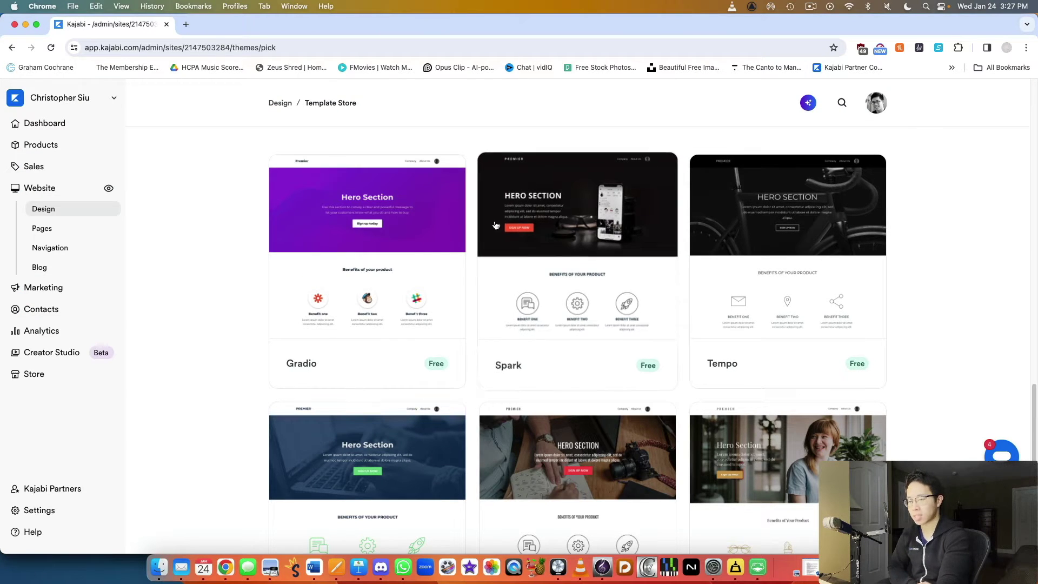
pyautogui.scroll(10, 495, 225)
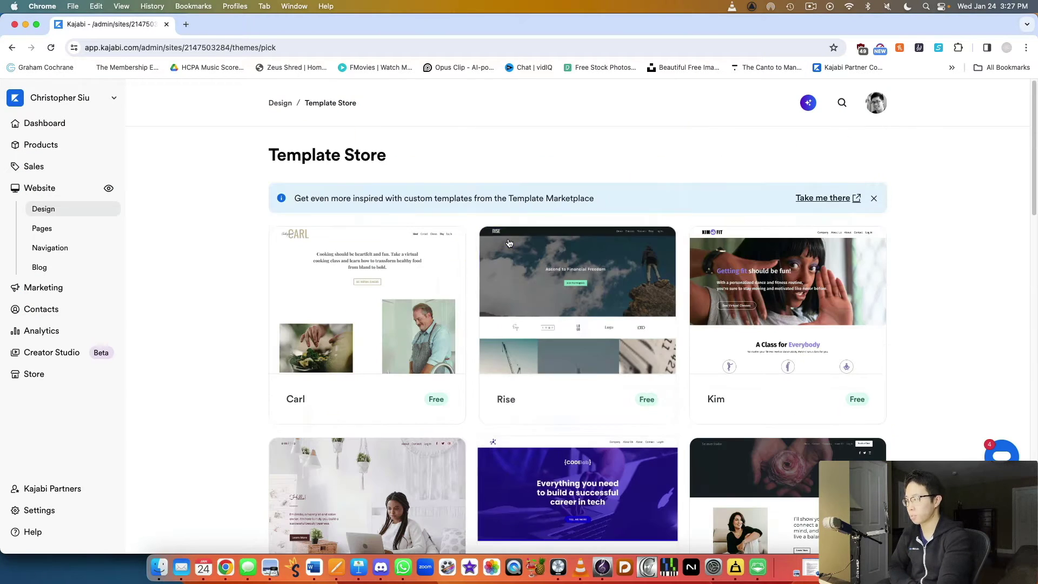
pyautogui.click(11, 47)
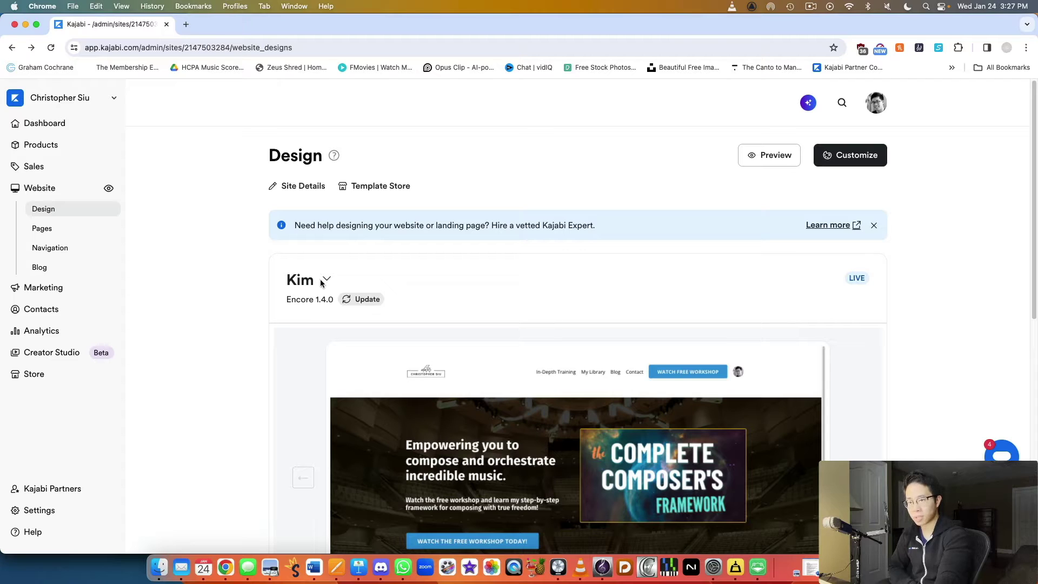
# - Customize the live Kim theme and bring up the Home page Header section's settings
pyautogui.click(871, 156)
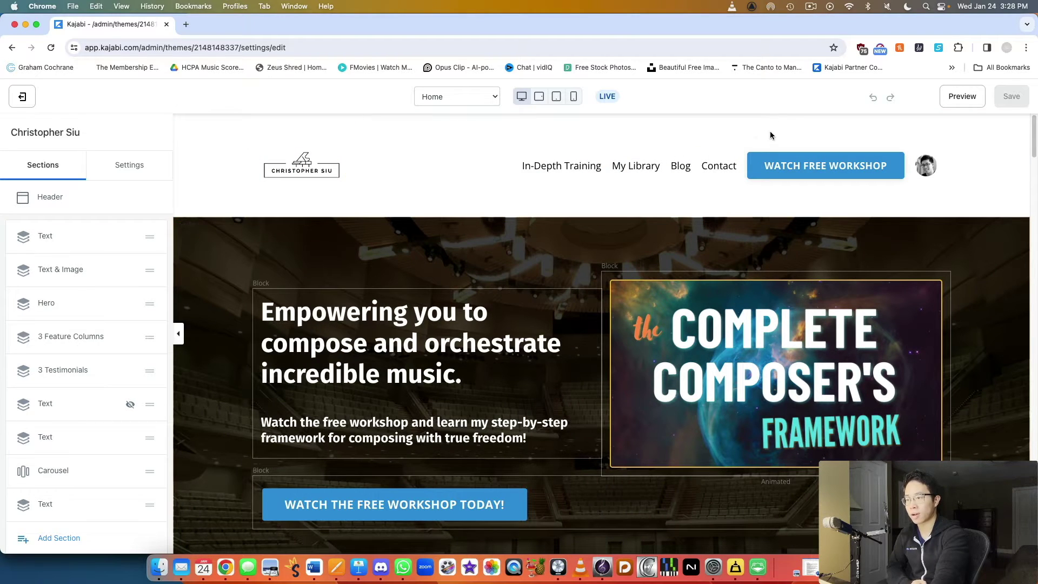
pyautogui.click(568, 181)
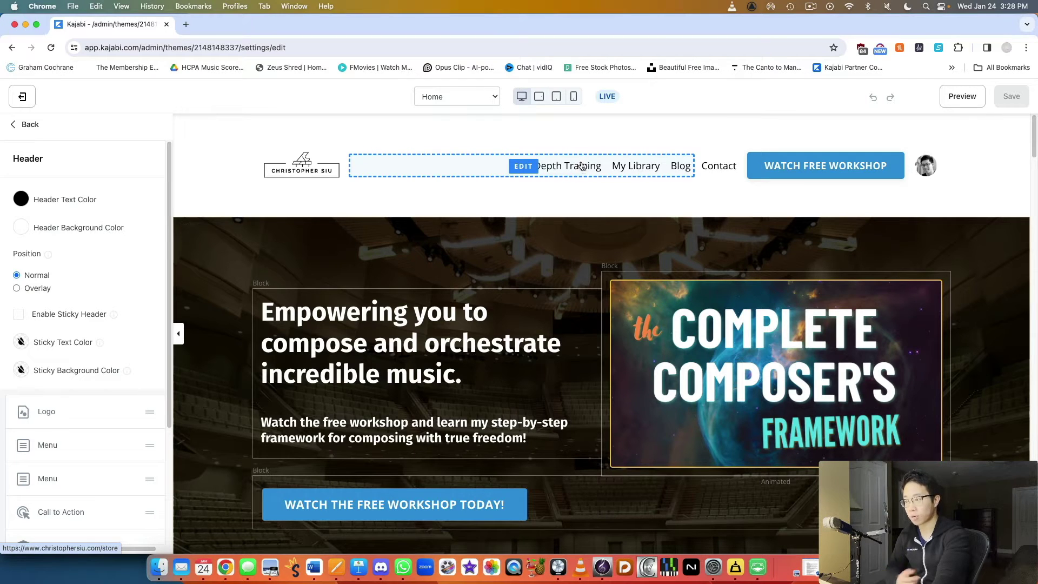
pyautogui.click(489, 97)
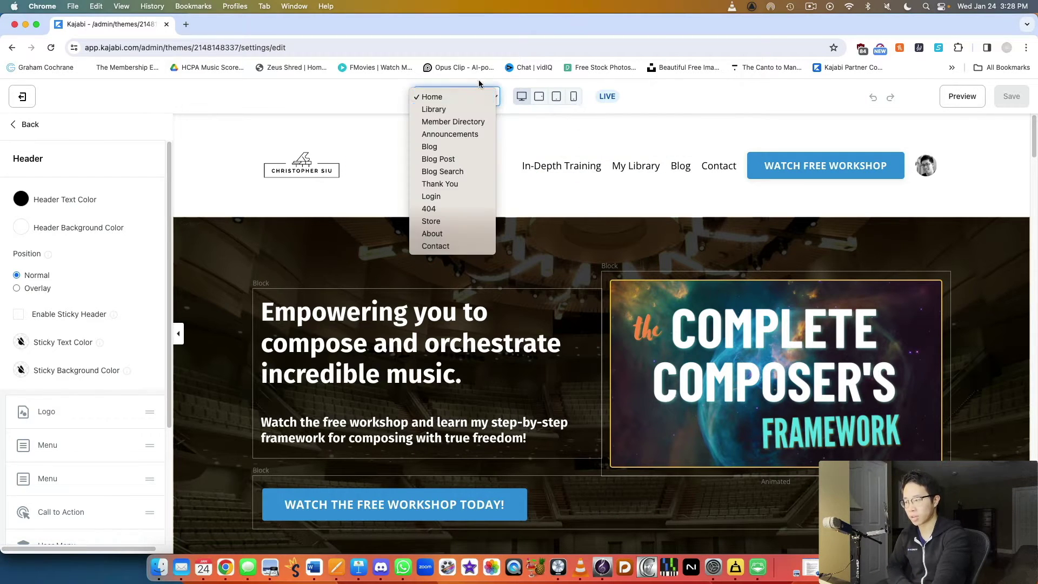
# - Switch the editor to the Store page and look over its In-Depth Training course cards
pyautogui.click(443, 221)
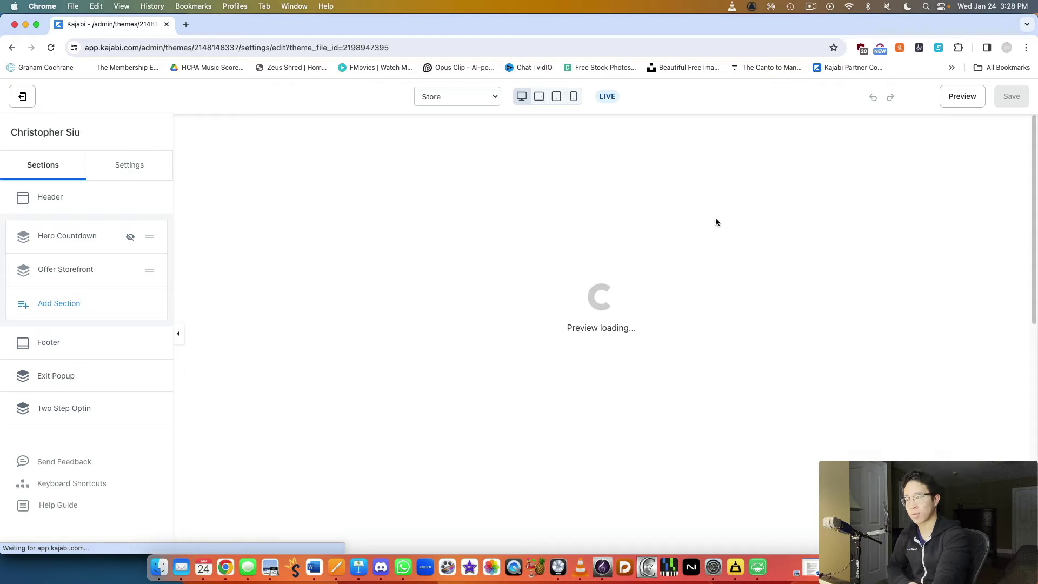
pyautogui.click(481, 97)
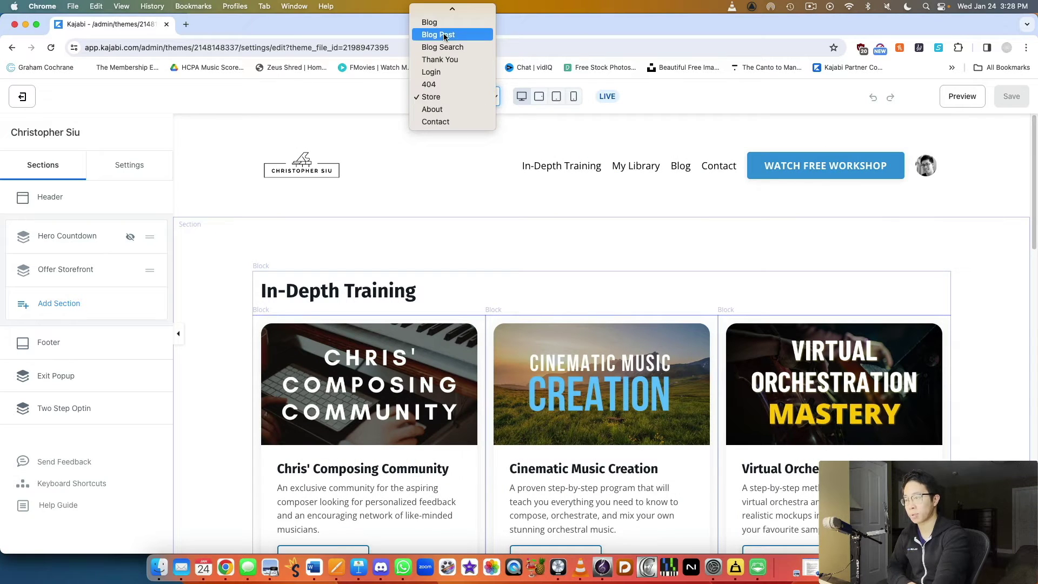
pyautogui.click(203, 364)
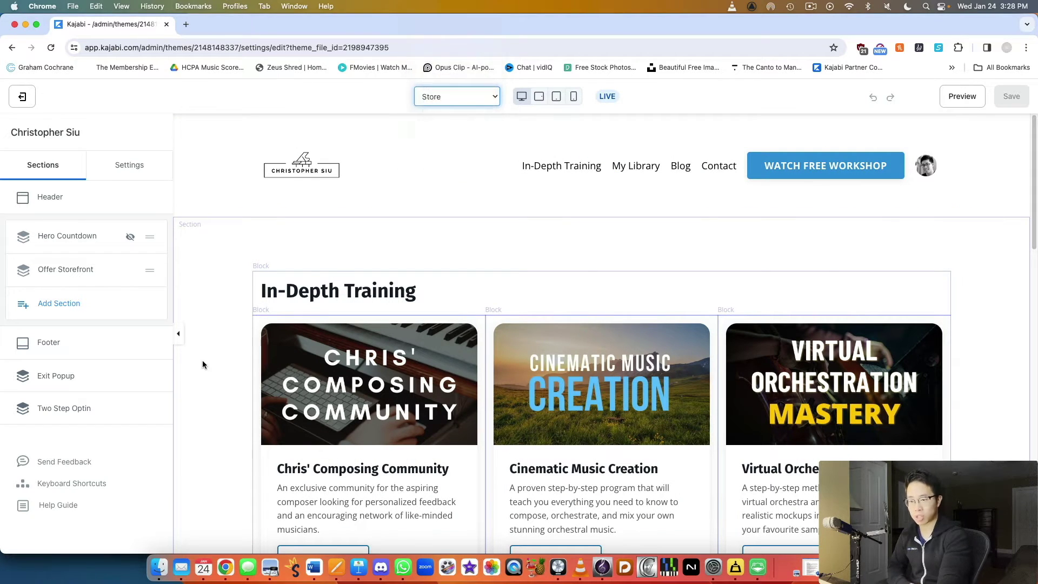
pyautogui.scroll(-3, 995, 294)
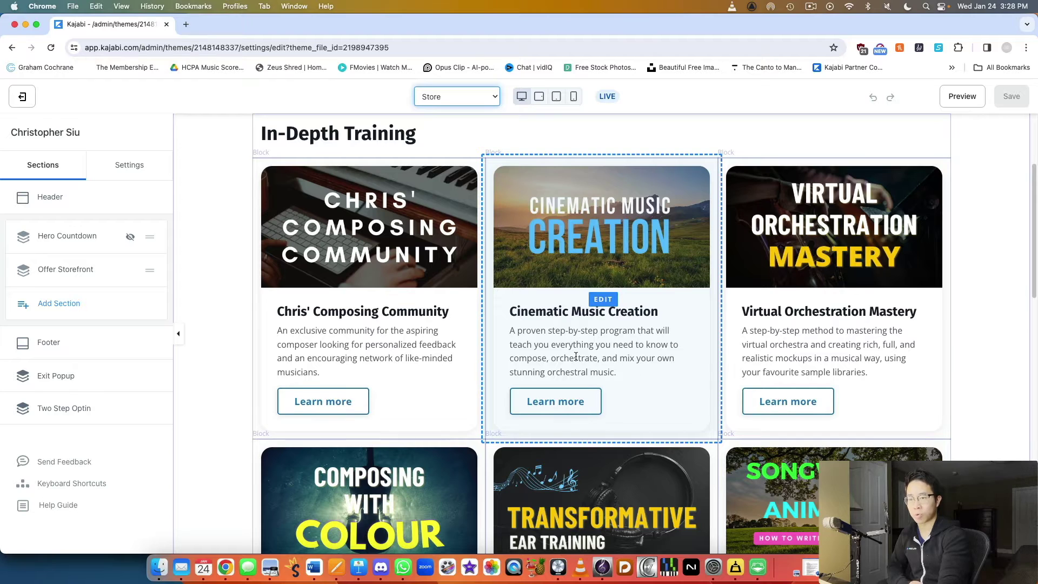
pyautogui.scroll(-2, 576, 357)
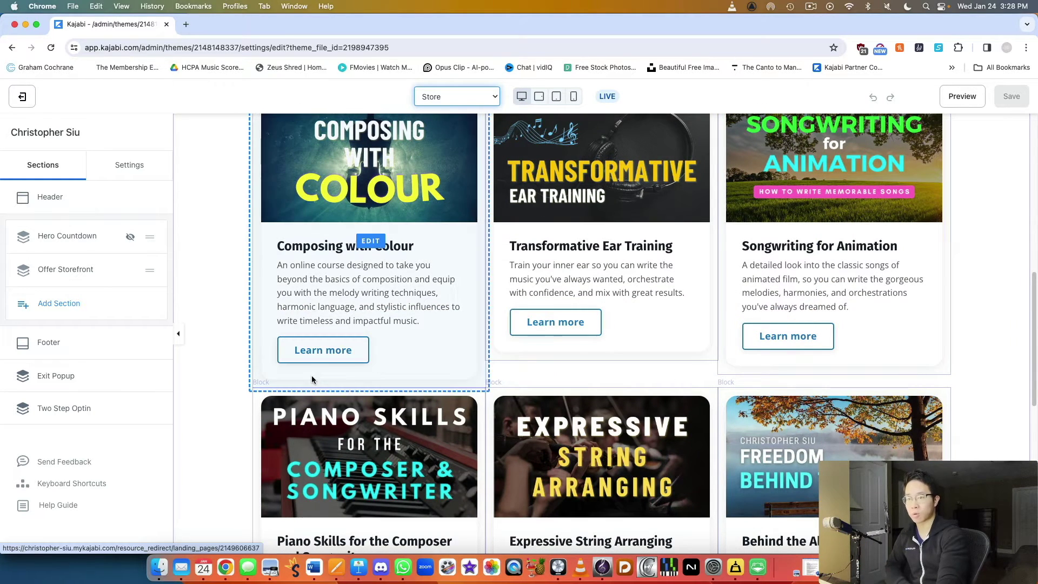
pyautogui.scroll(-5, 599, 327)
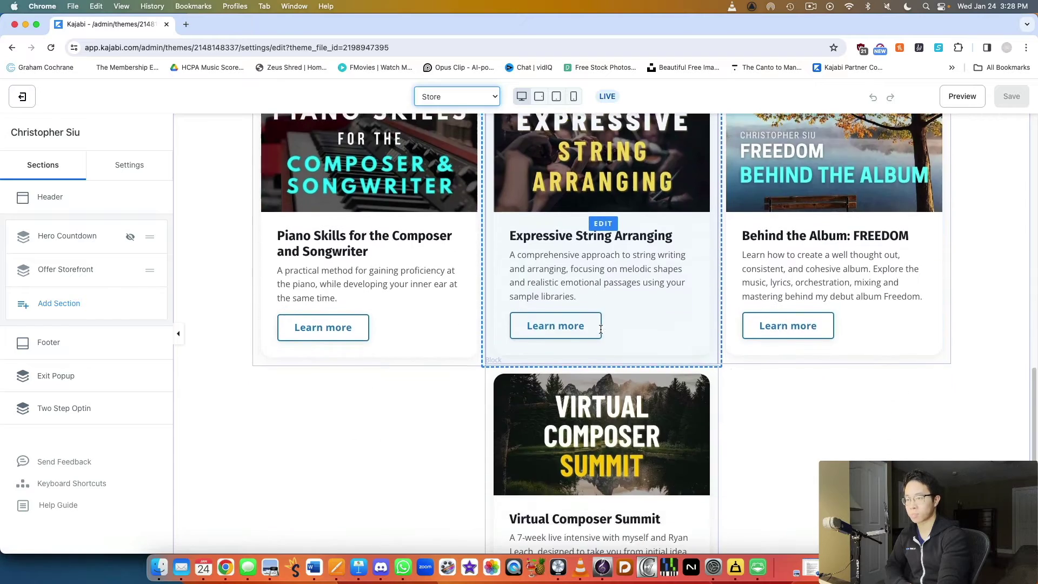
pyautogui.scroll(10, 706, 352)
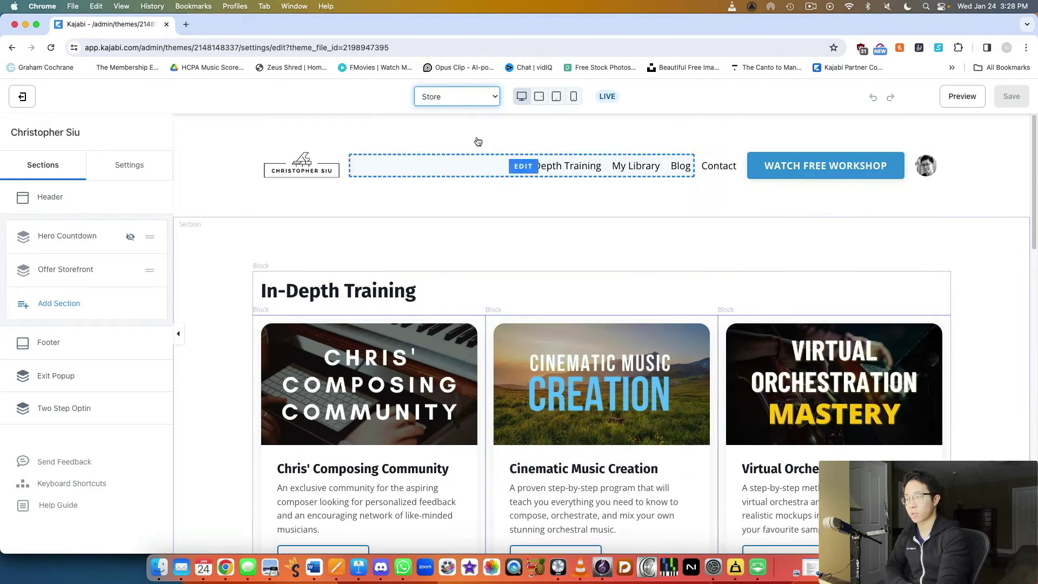
# - Return the editor to the Home page and view the Complete Composer's Framework landing page preview
pyautogui.click(433, 97)
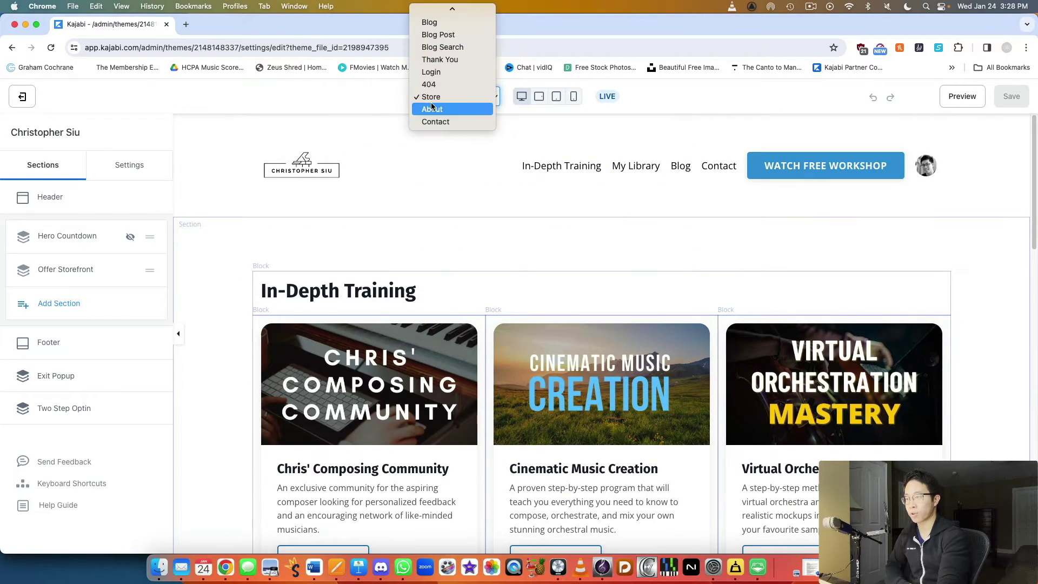
pyautogui.click(429, 10)
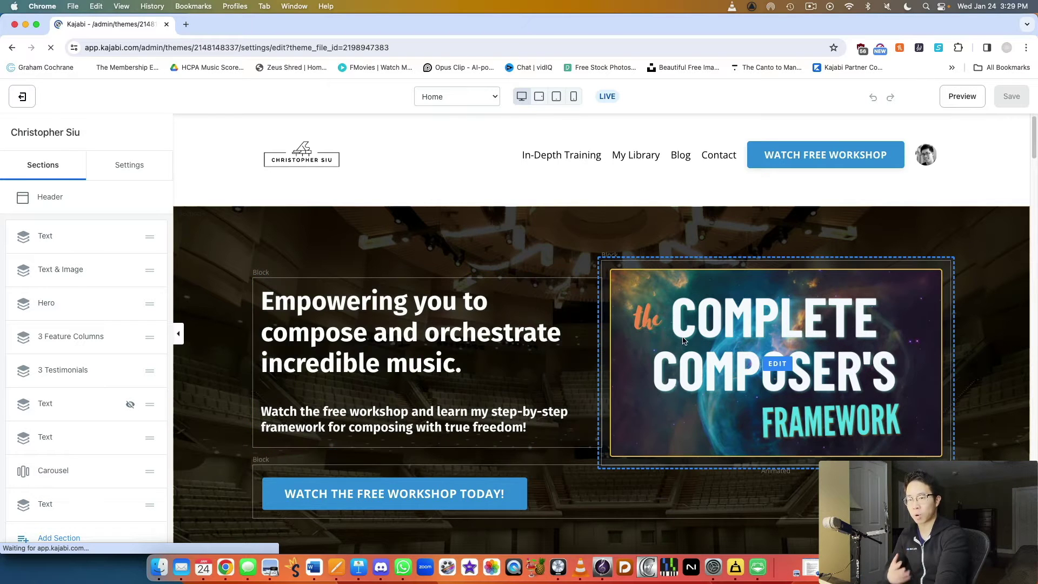
pyautogui.scroll(-3, 686, 340)
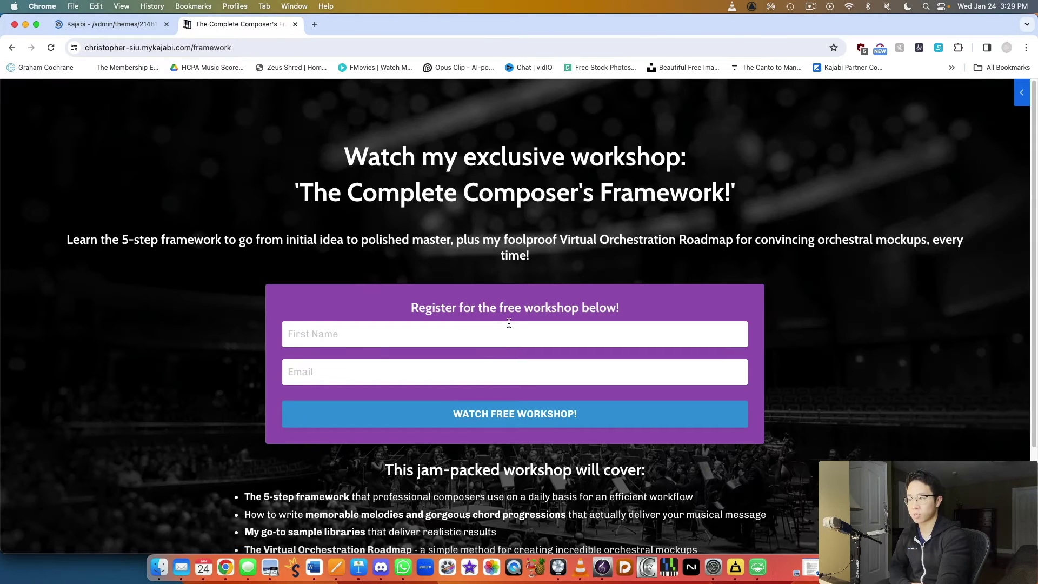
# - Review the Complete Composer's Framework workshop page, then go back to the theme editor tab
pyautogui.moveTo(356, 152); pyautogui.dragTo(756, 206)
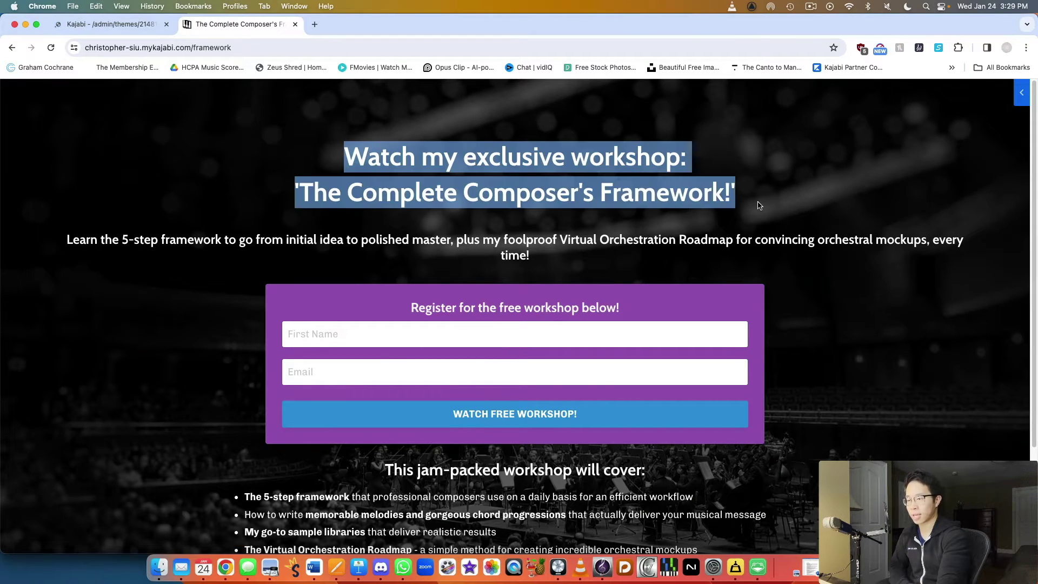
pyautogui.click(720, 241)
pyautogui.scroll(-1, 570, 298)
pyautogui.scroll(-2, 547, 299)
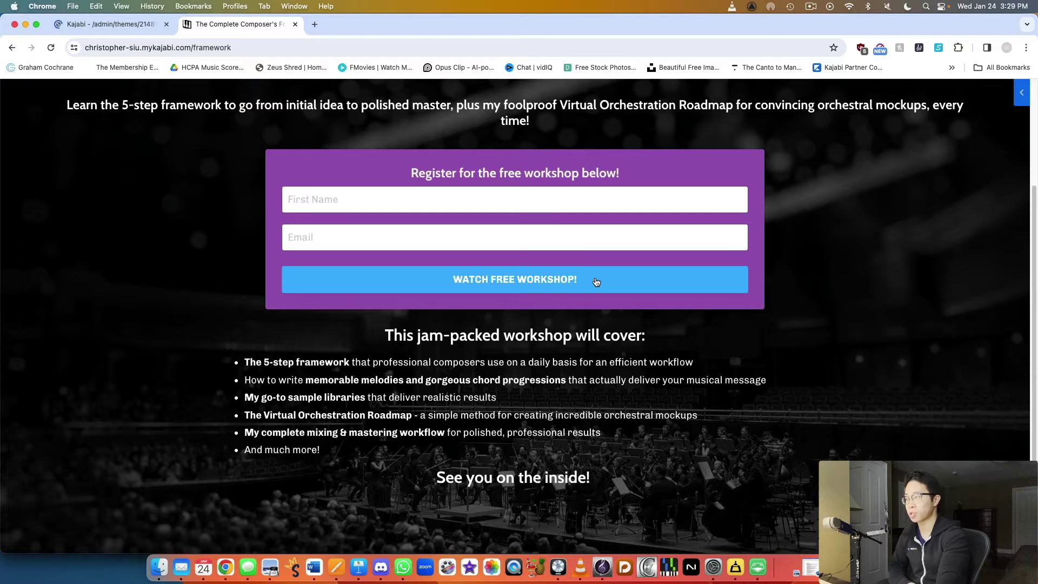
pyautogui.press('super+alt+Left')
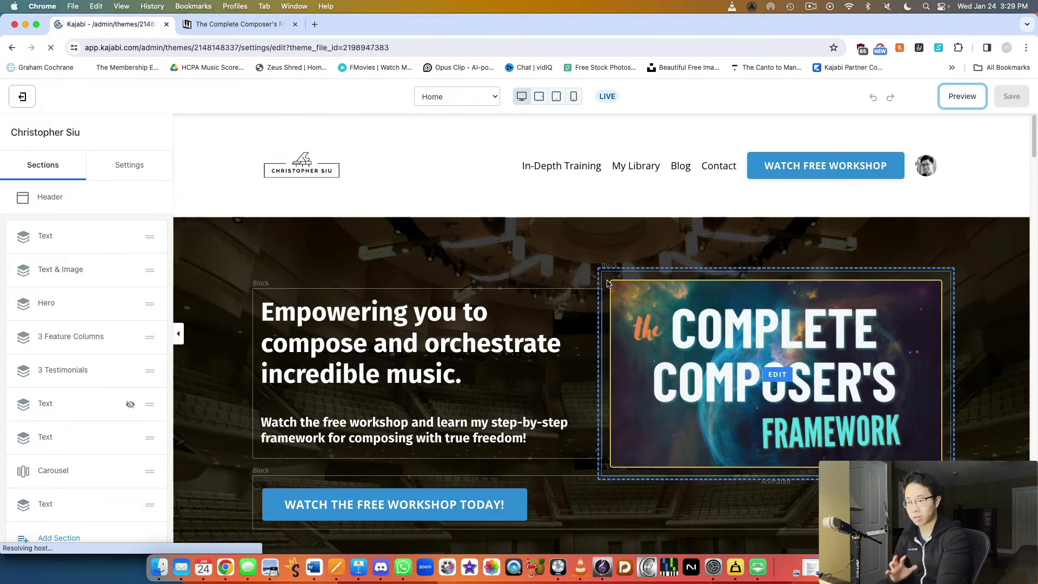
pyautogui.scroll(-4, 589, 273)
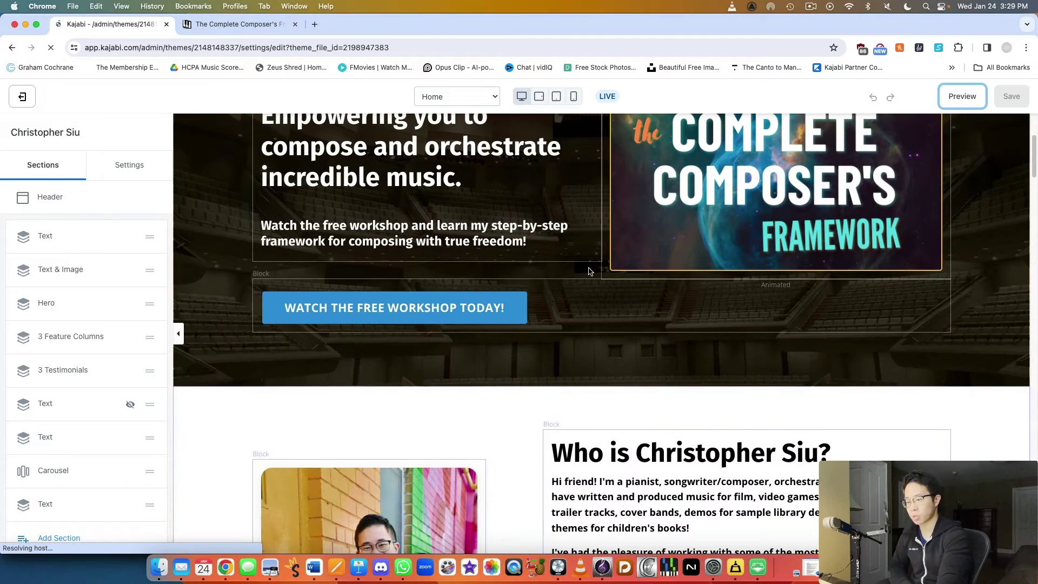
pyautogui.scroll(-4, 589, 271)
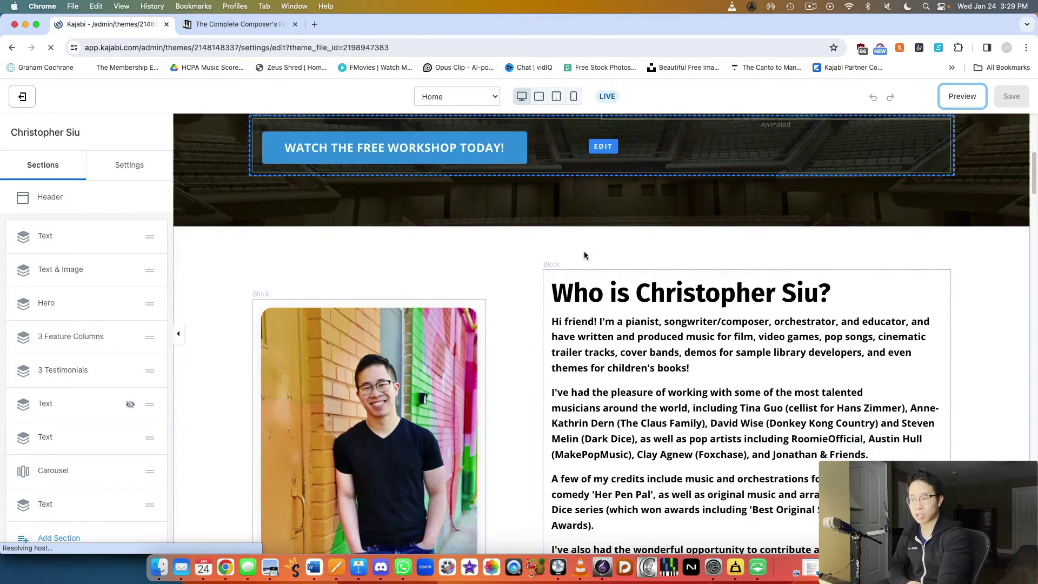
pyautogui.scroll(-3, 584, 250)
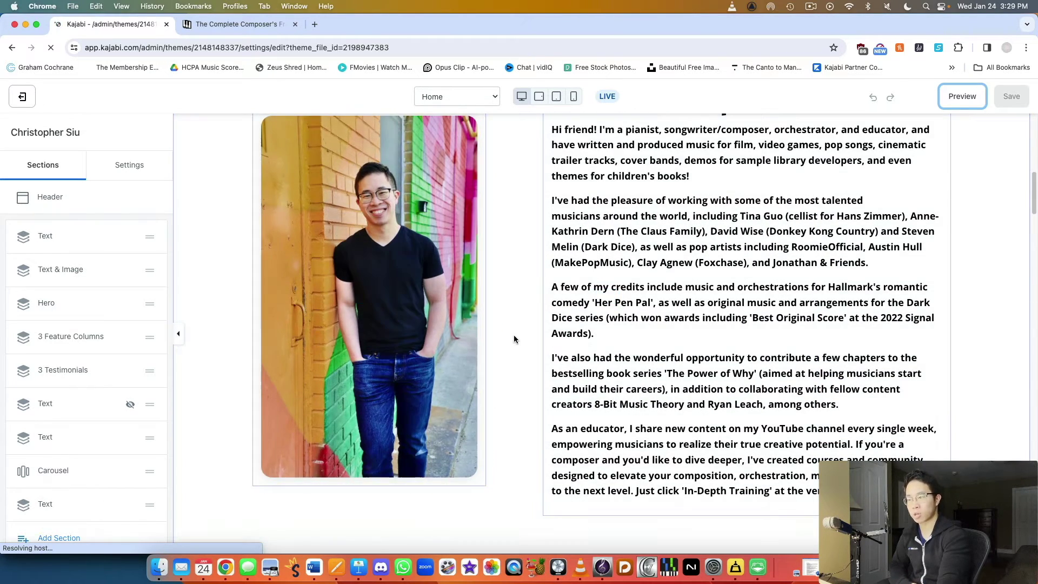
pyautogui.scroll(1, 497, 346)
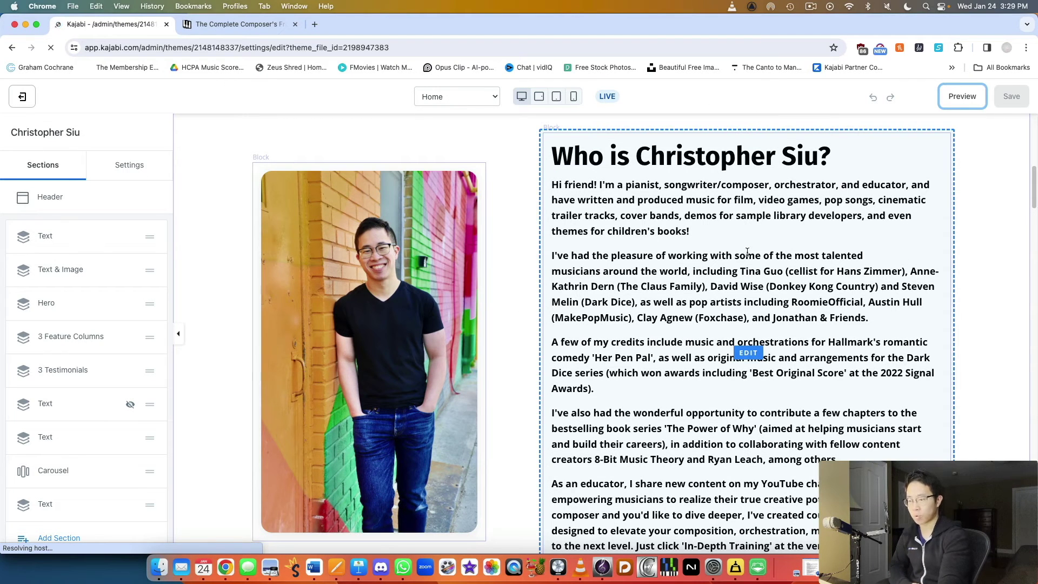
pyautogui.scroll(-2, 692, 321)
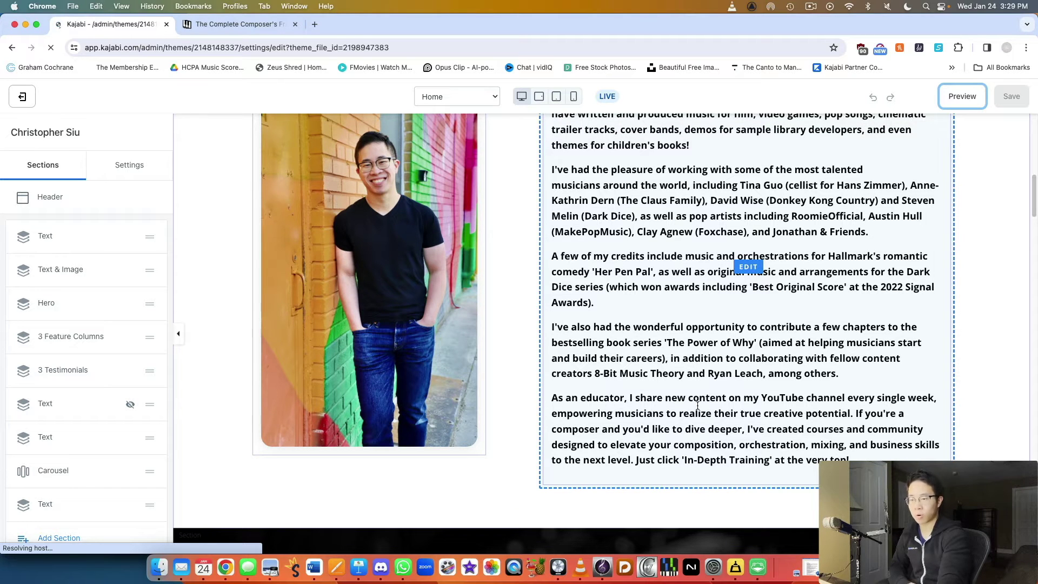
pyautogui.scroll(-3, 716, 387)
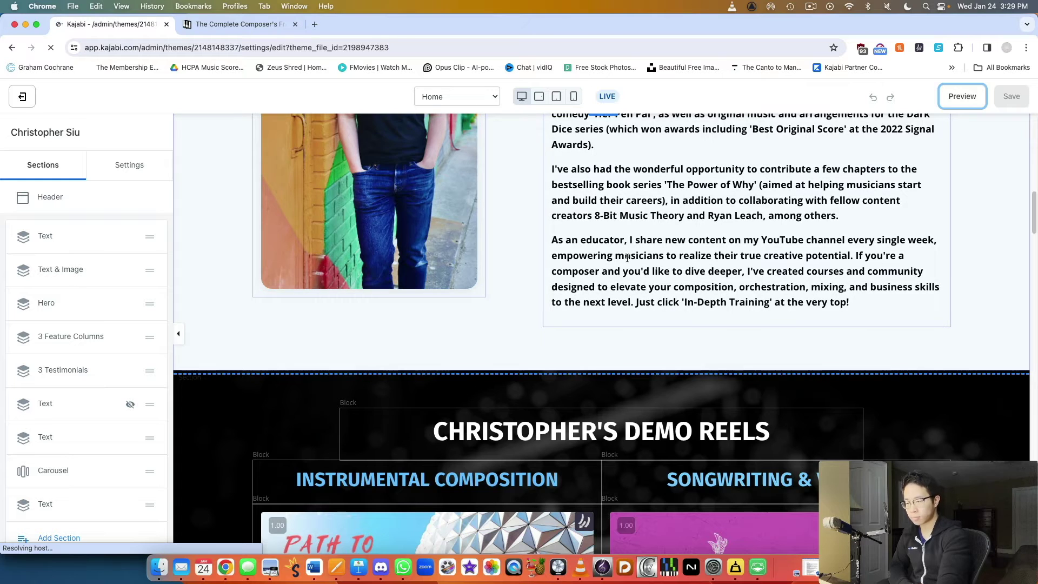
pyautogui.scroll(-3, 599, 280)
pyautogui.scroll(-2, 633, 246)
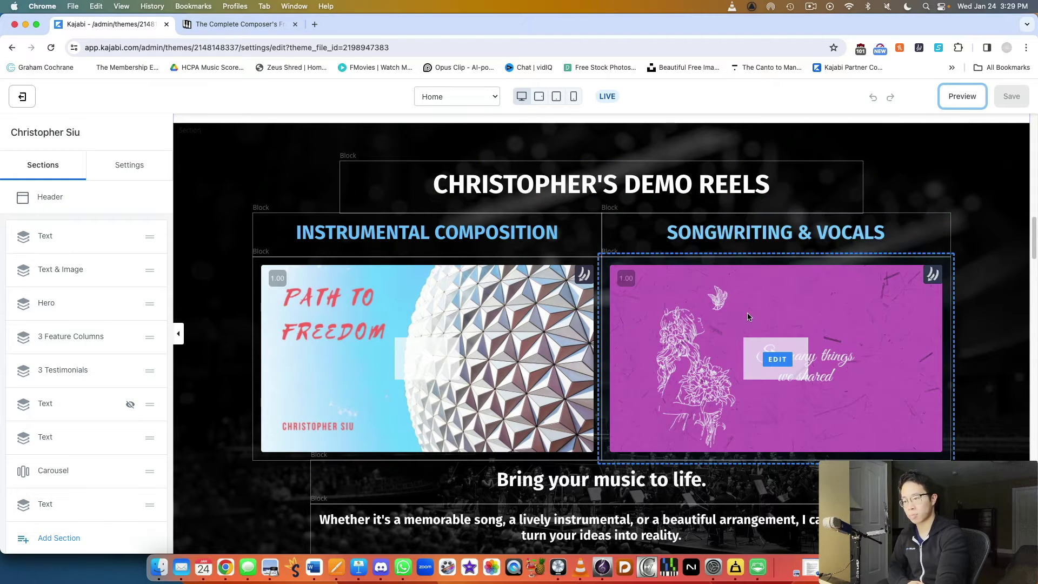
pyautogui.scroll(-5, 681, 297)
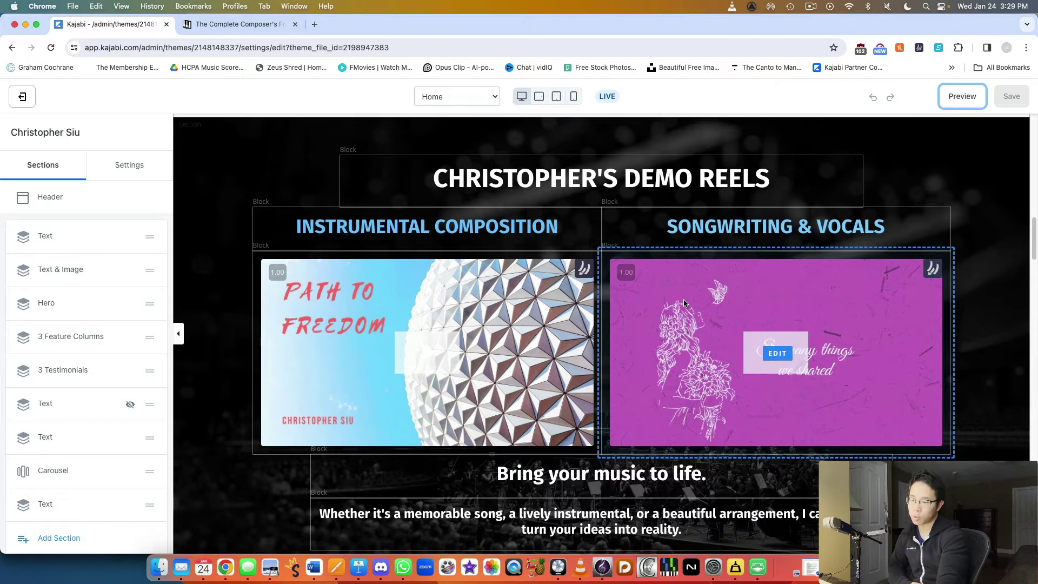
pyautogui.scroll(-8, 707, 285)
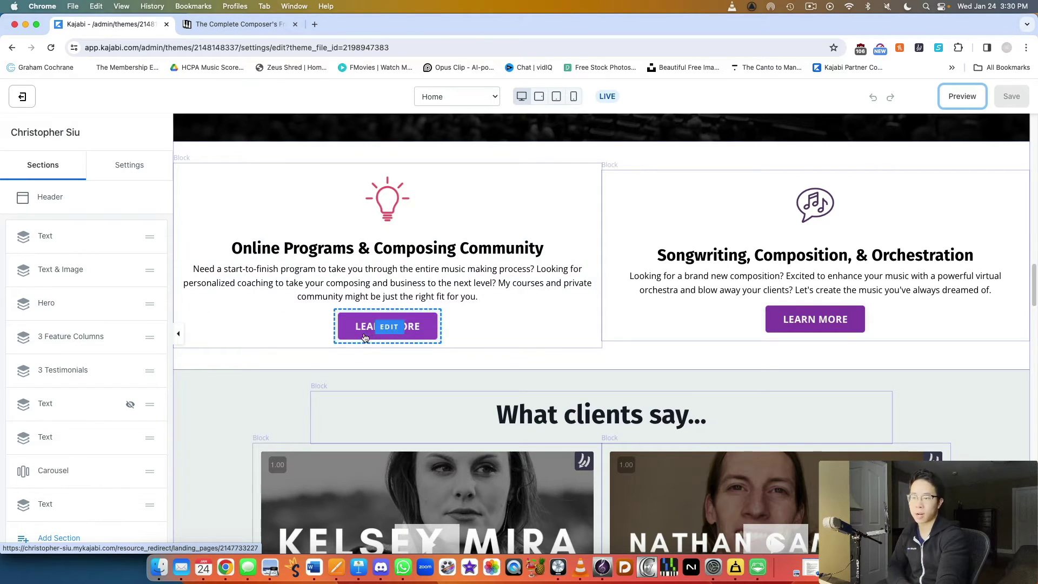
# - Open the Songwriting, Composition, & Orchestration column's settings and its heading and description text editor
pyautogui.click(808, 318)
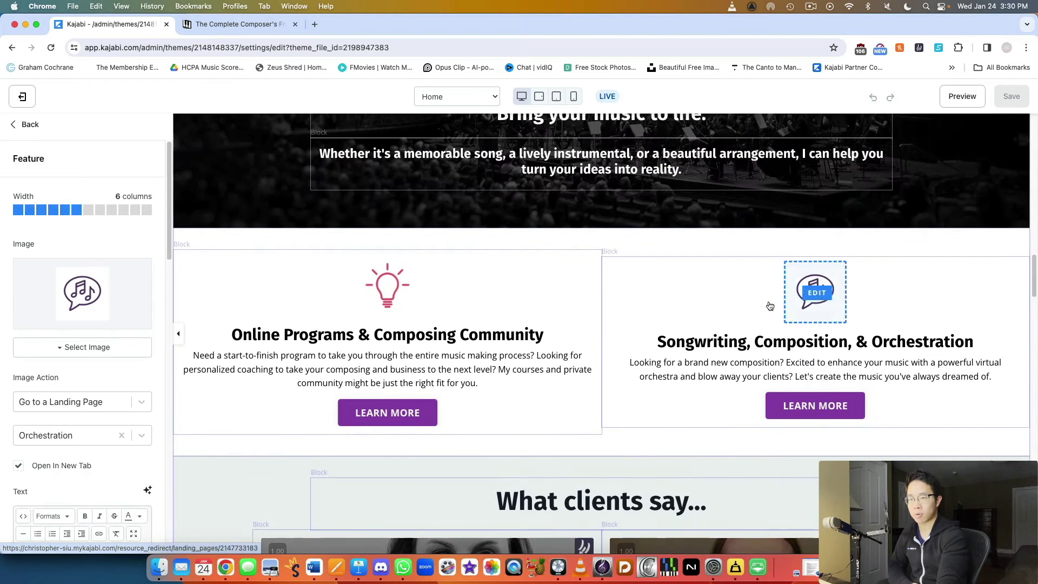
pyautogui.scroll(-1, 777, 389)
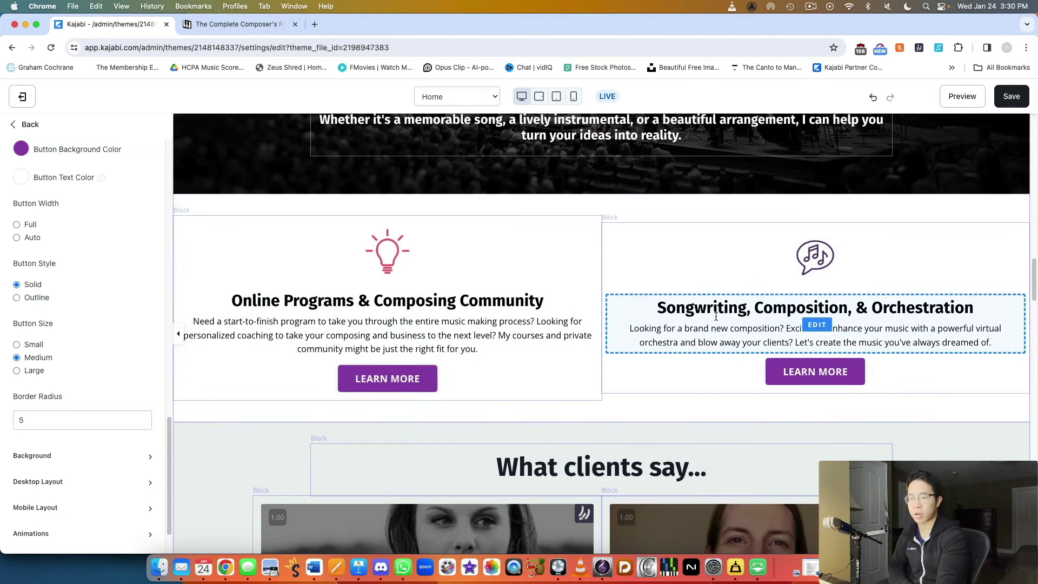
pyautogui.click(825, 314)
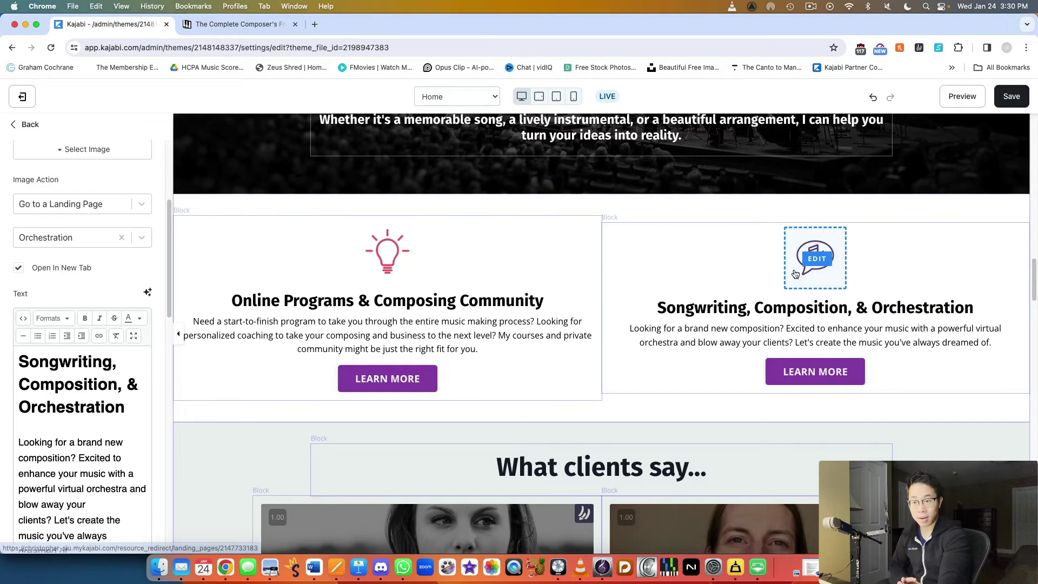
pyautogui.scroll(-3, 808, 256)
pyautogui.scroll(-10, 805, 259)
pyautogui.scroll(6, 962, 227)
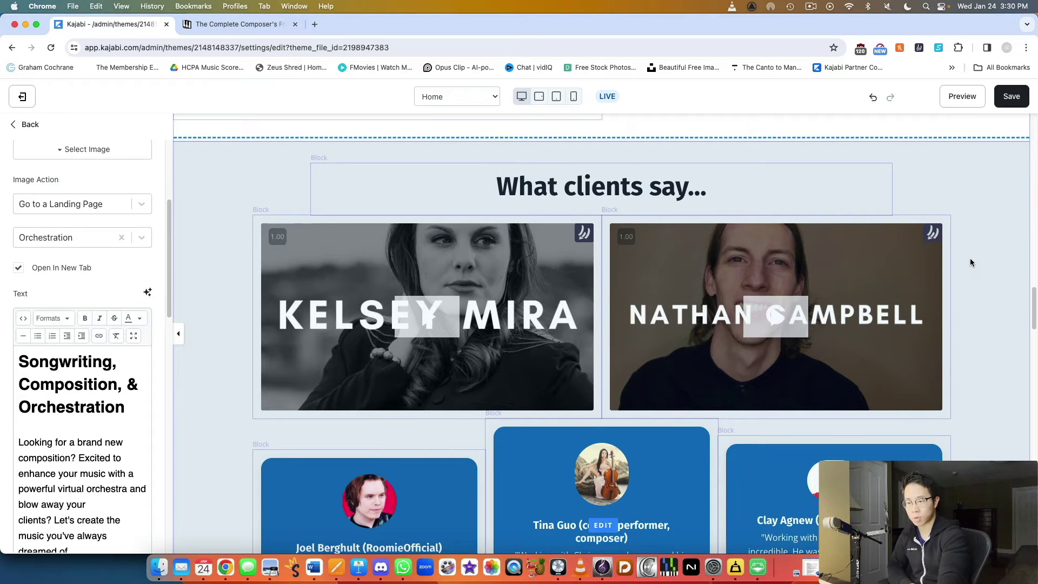
pyautogui.scroll(-2, 971, 248)
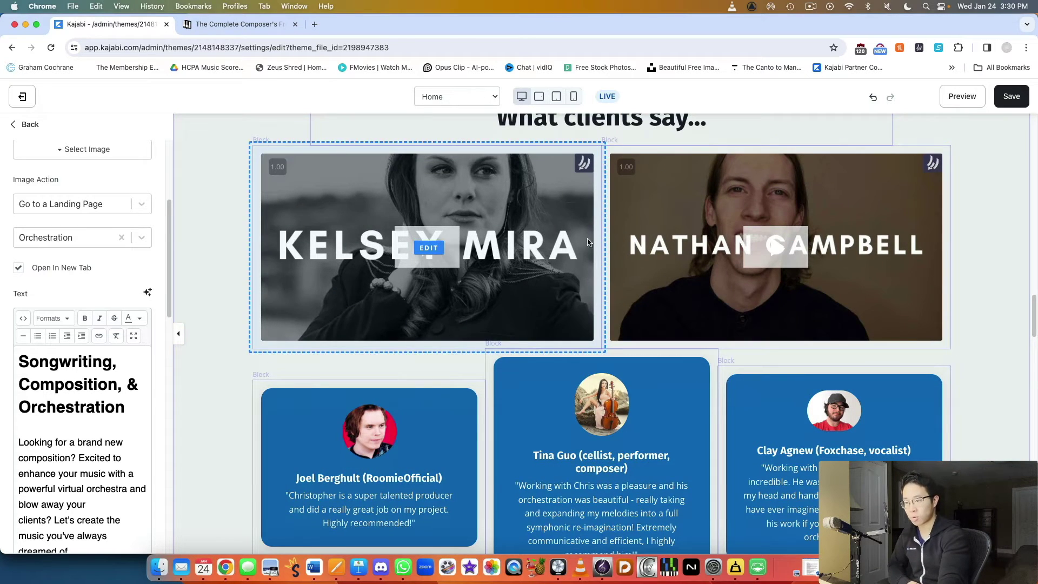
pyautogui.scroll(-5, 848, 220)
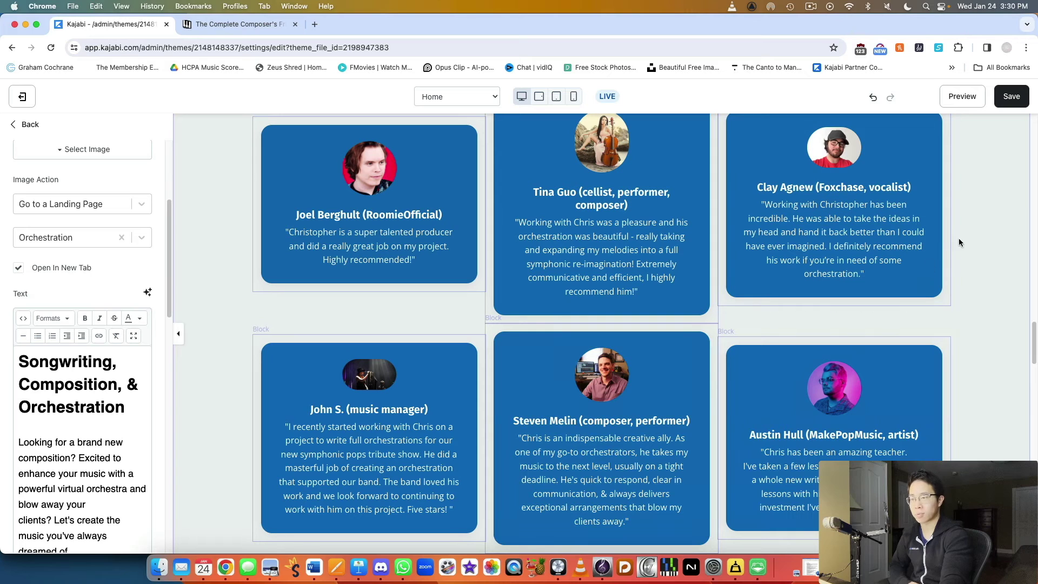
pyautogui.scroll(-3, 993, 280)
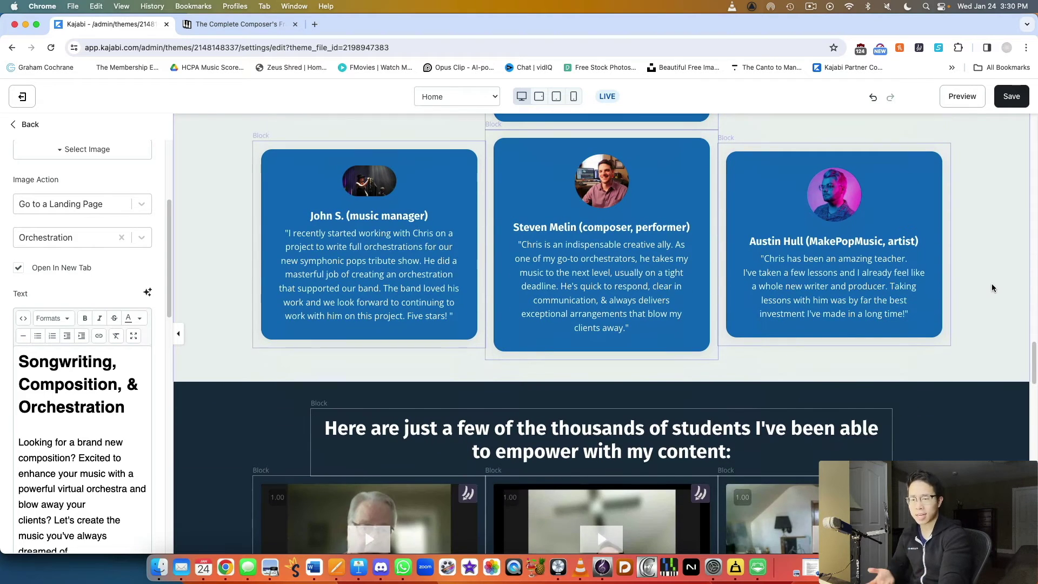
pyautogui.scroll(2, 987, 280)
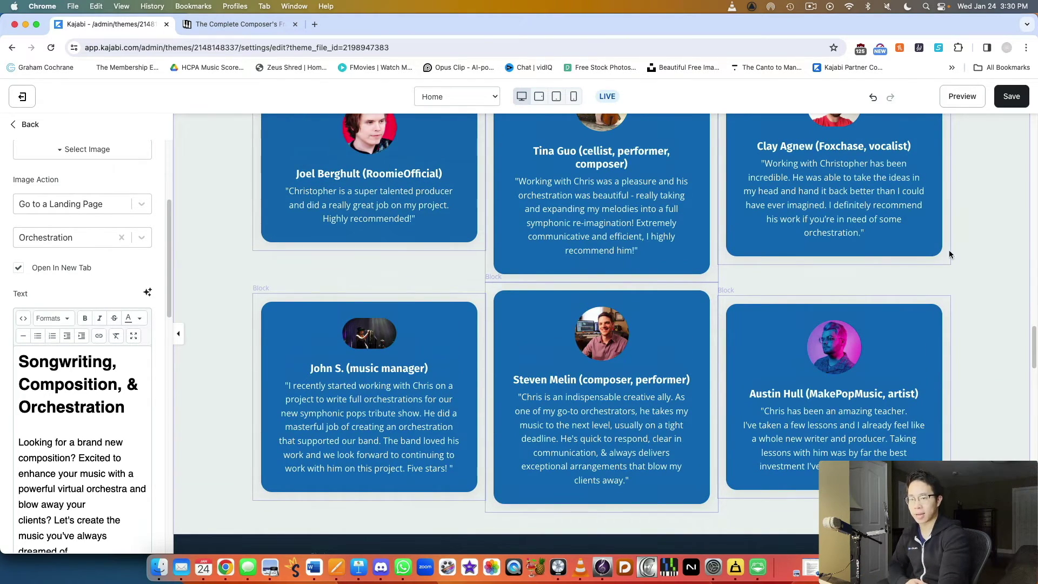
pyautogui.scroll(-5, 975, 235)
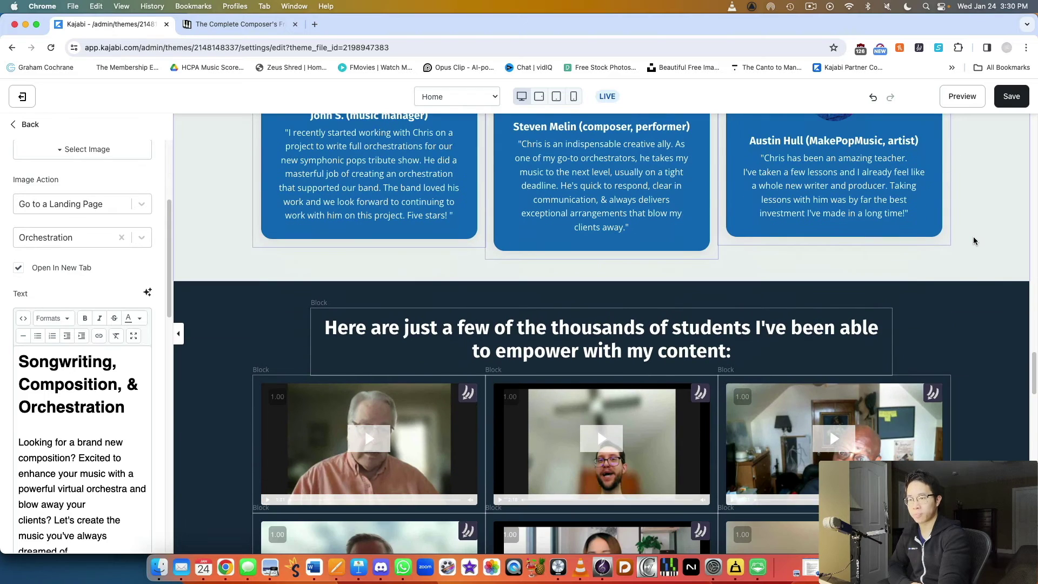
pyautogui.scroll(-3, 973, 239)
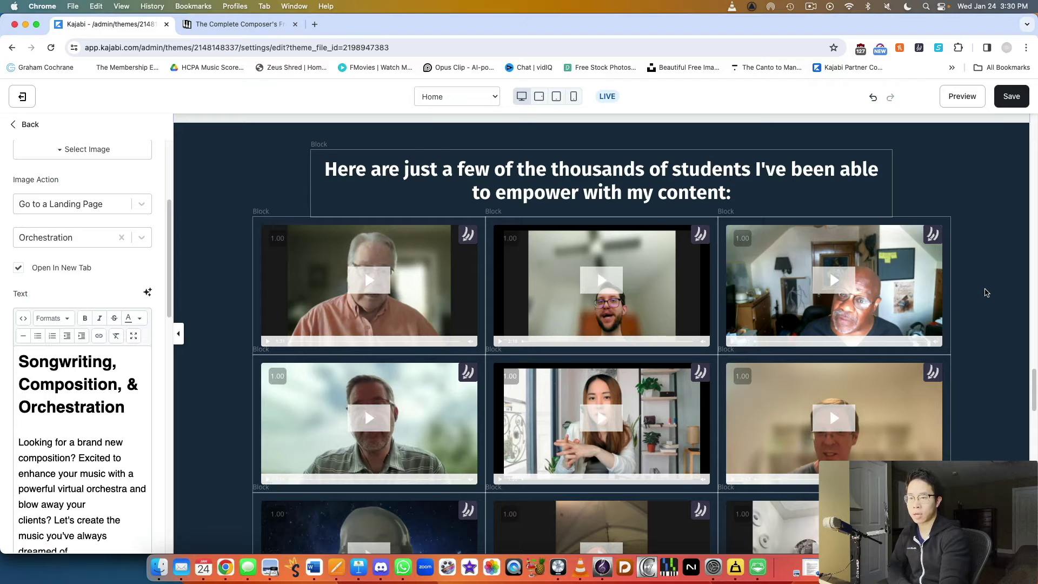
pyautogui.scroll(-6, 742, 266)
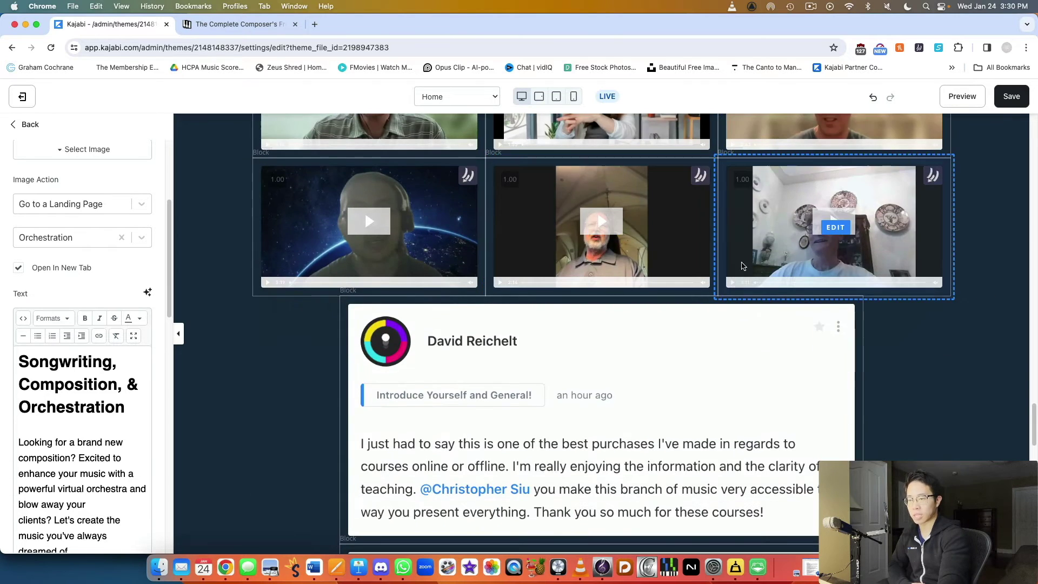
pyautogui.scroll(-15, 742, 266)
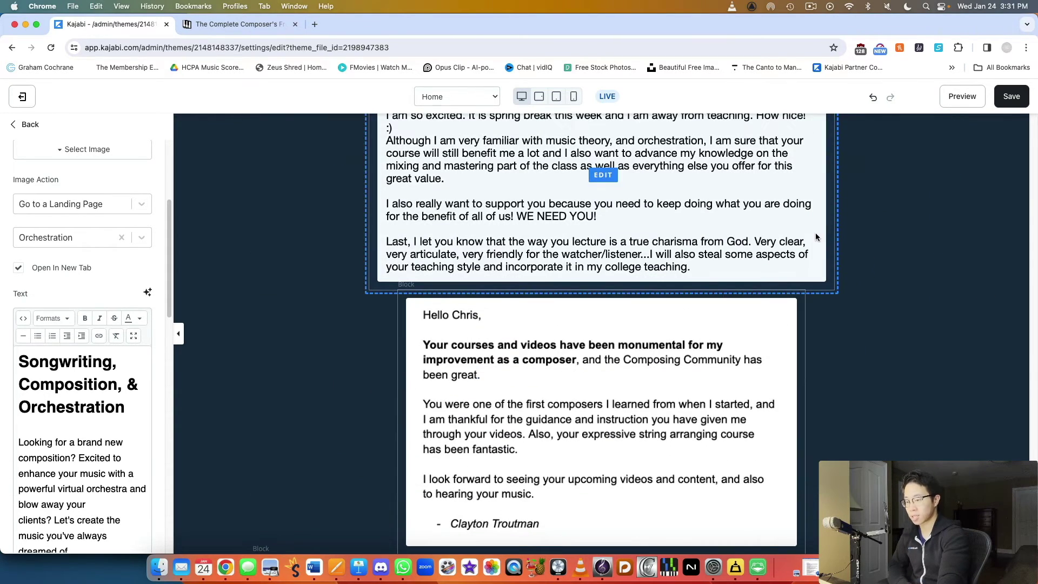
pyautogui.scroll(-7, 854, 287)
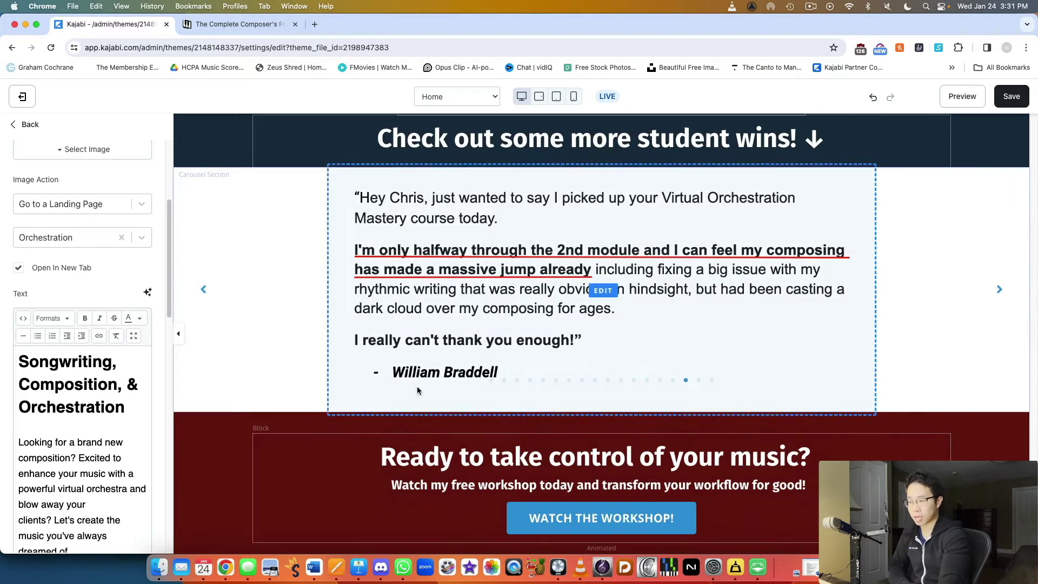
# - Select the student-wins carousel and step through its testimonial slides with the pagination dots
pyautogui.click(503, 381)
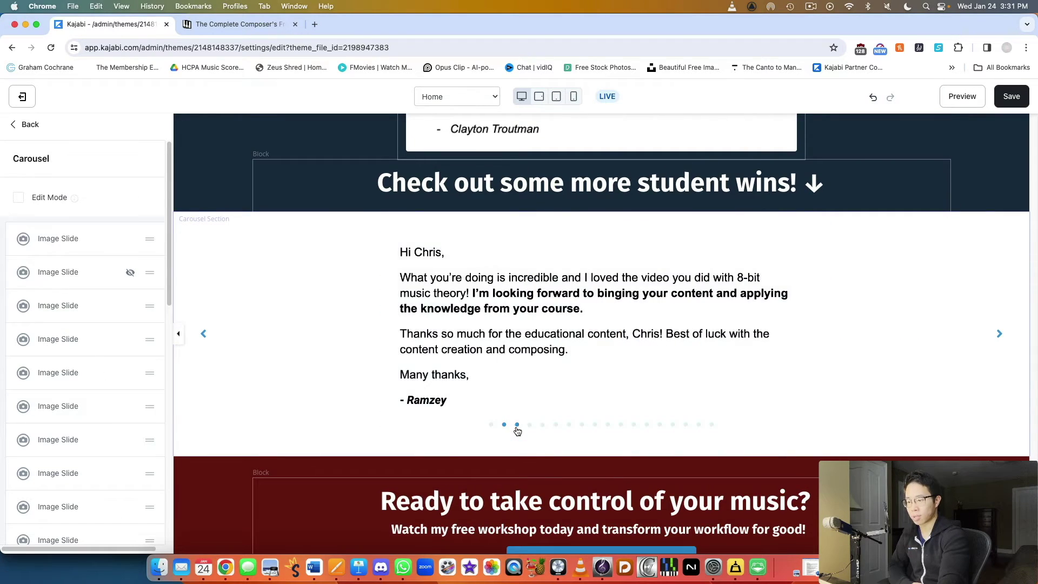
pyautogui.click(517, 425)
pyautogui.click(530, 426)
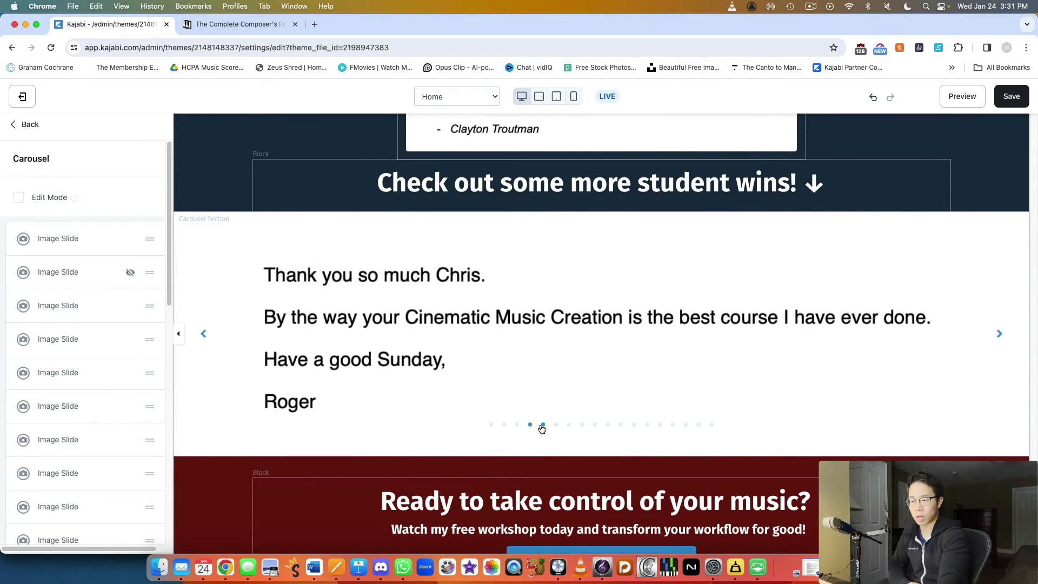
pyautogui.click(542, 425)
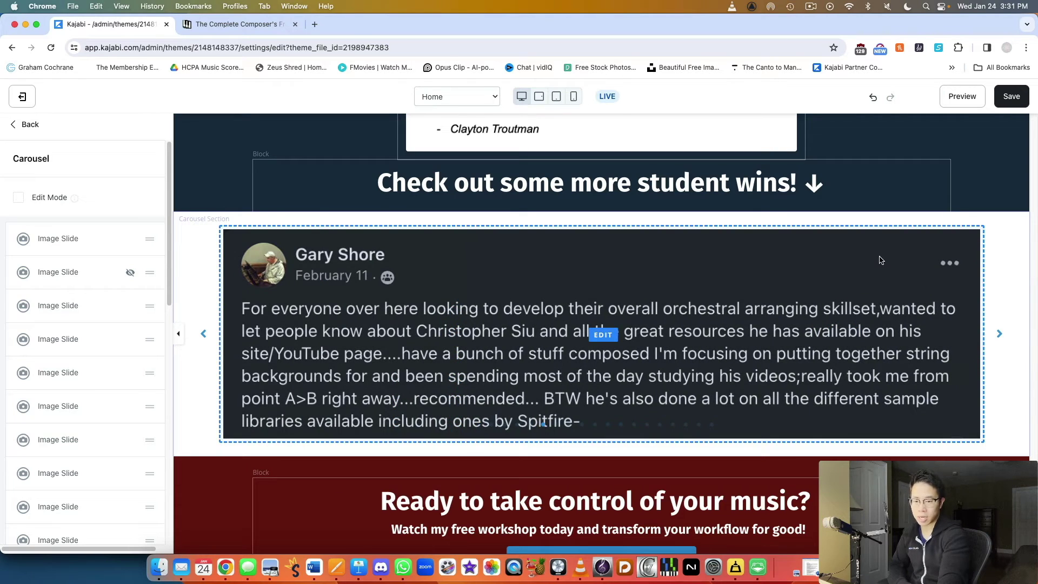
# - Close the other browser tab and open a preview of the live Home page in a new tab
pyautogui.scroll(15, 1000, 305)
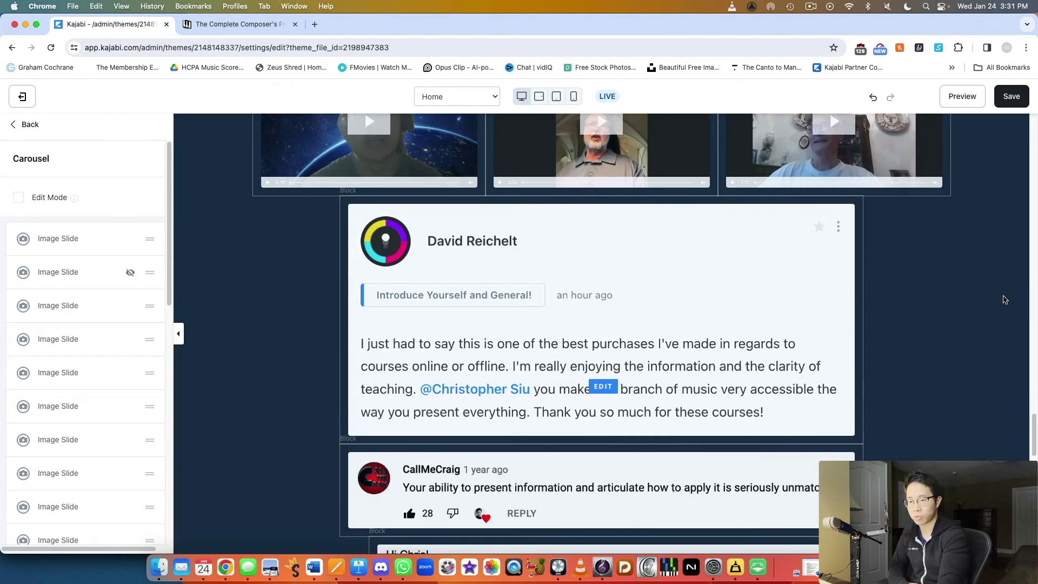
pyautogui.scroll(-8, 1004, 304)
pyautogui.scroll(-6, 1004, 304)
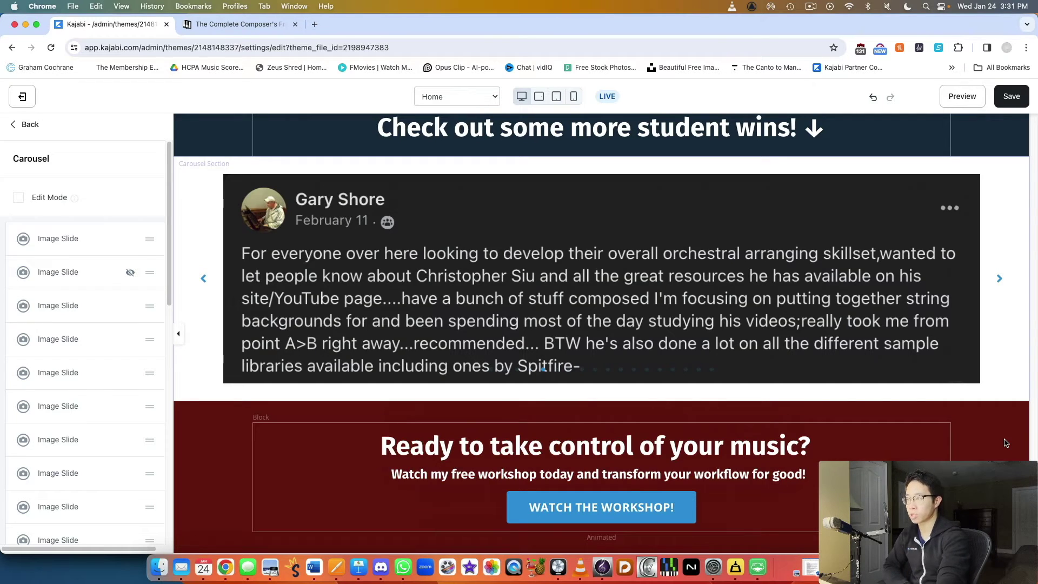
pyautogui.click(294, 25)
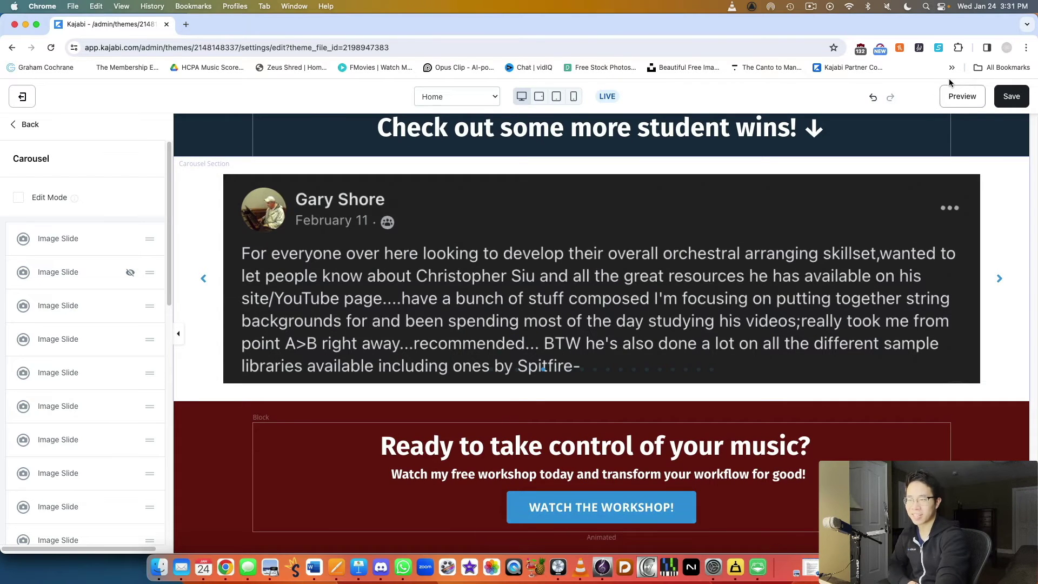
pyautogui.click(954, 96)
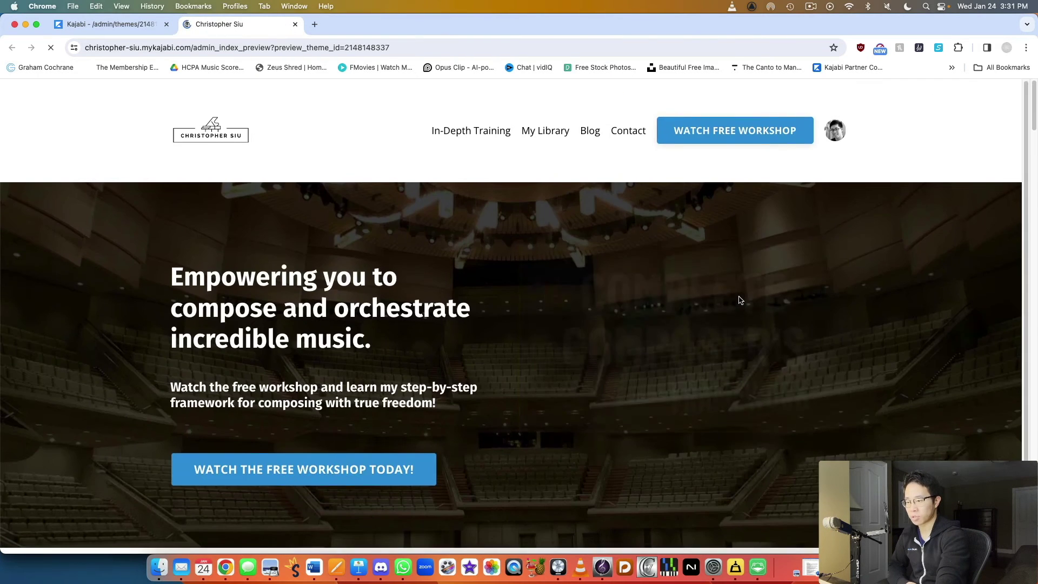
pyautogui.scroll(-15, 739, 299)
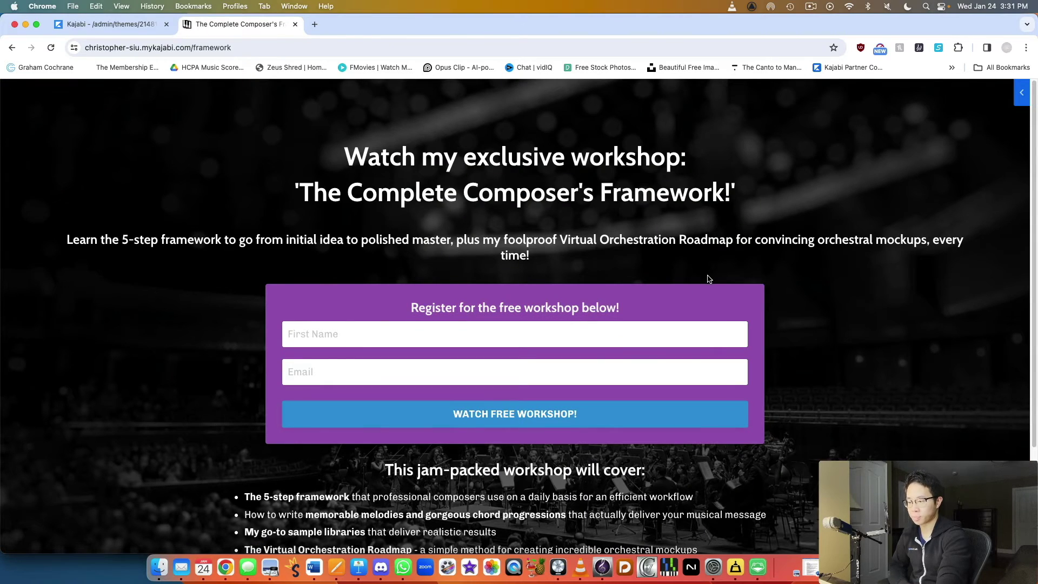
pyautogui.scroll(-3, 708, 278)
pyautogui.scroll(3, 713, 289)
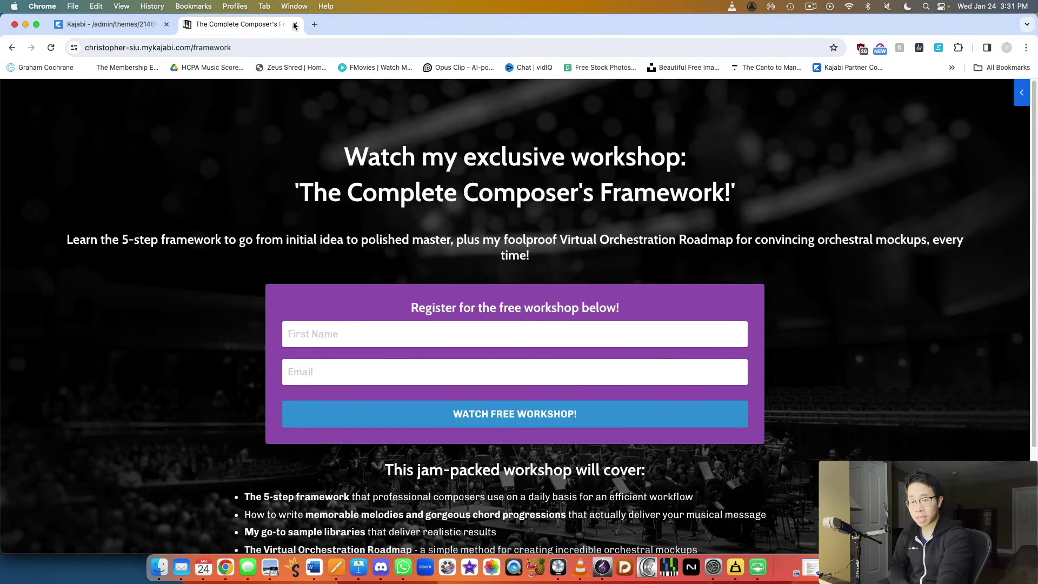
pyautogui.click(295, 24)
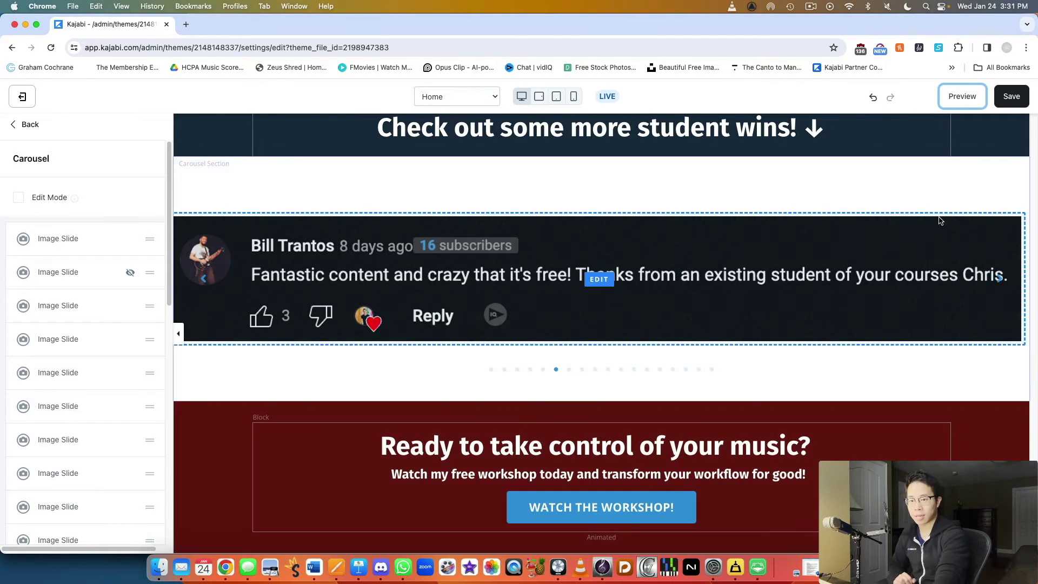
pyautogui.scroll(20, 956, 335)
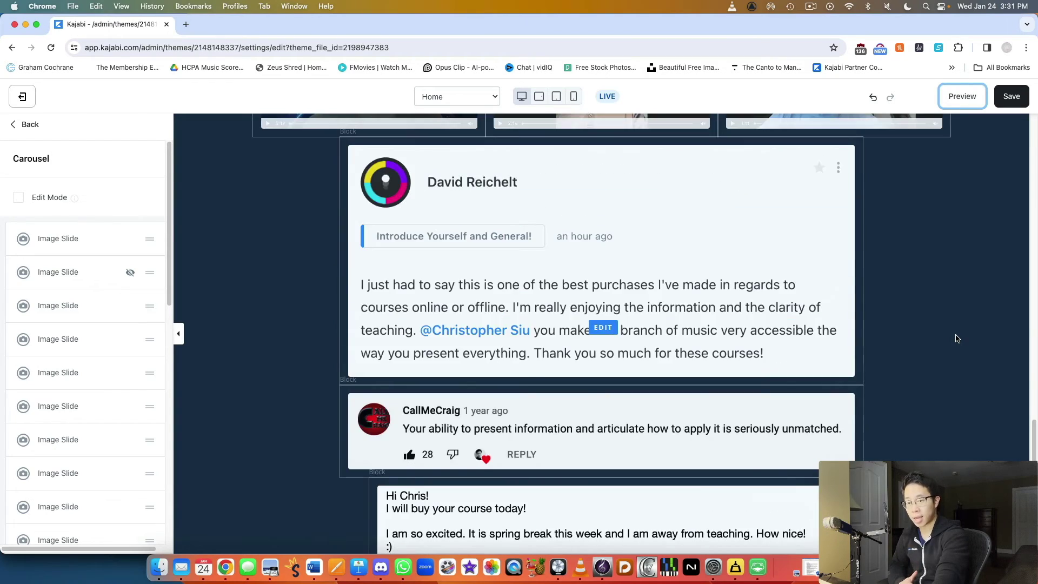
pyautogui.scroll(15, 971, 346)
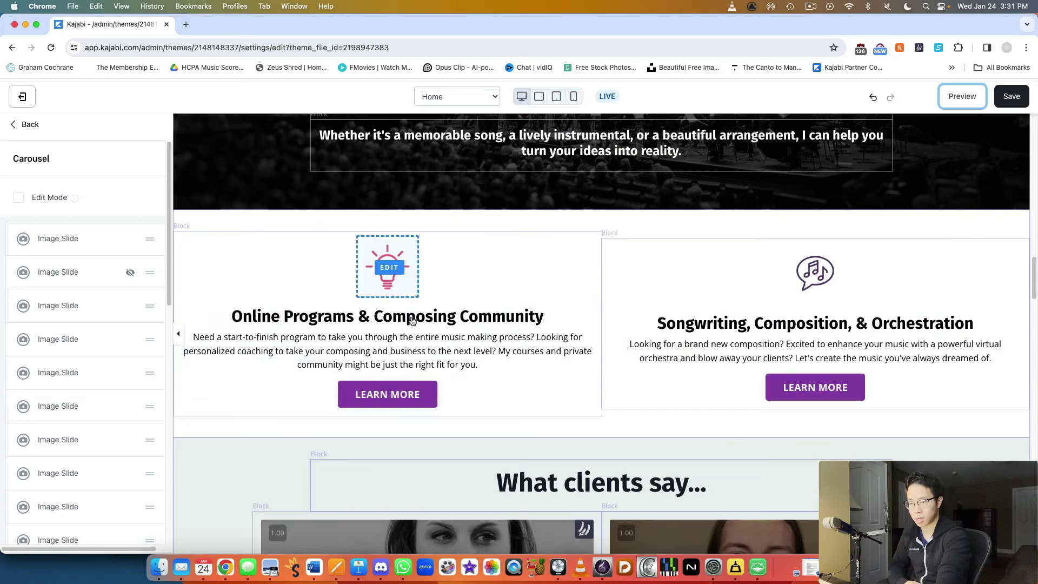
pyautogui.scroll(-15, 594, 351)
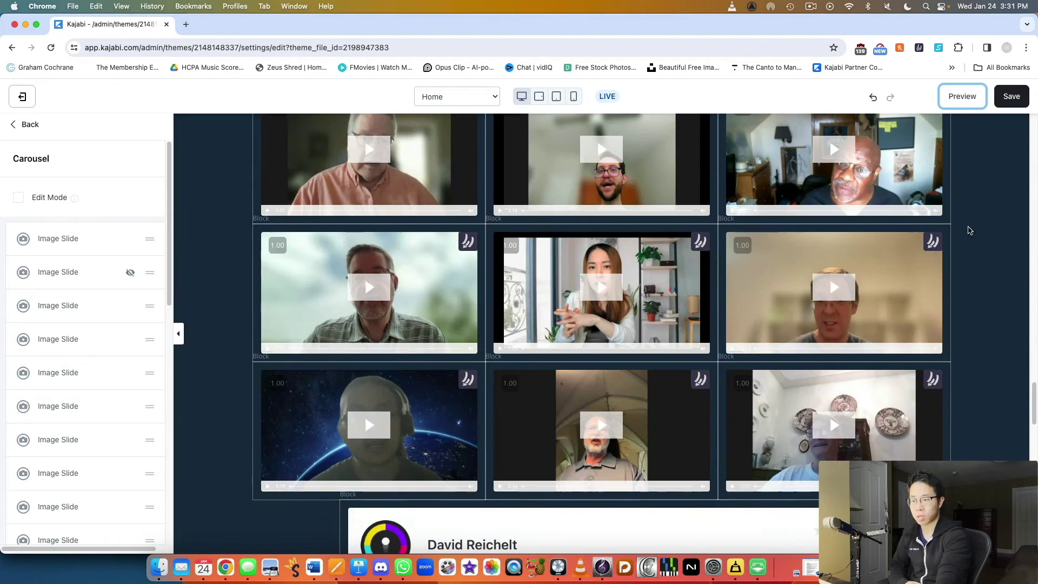
pyautogui.scroll(8, 687, 471)
pyautogui.scroll(-15, 687, 471)
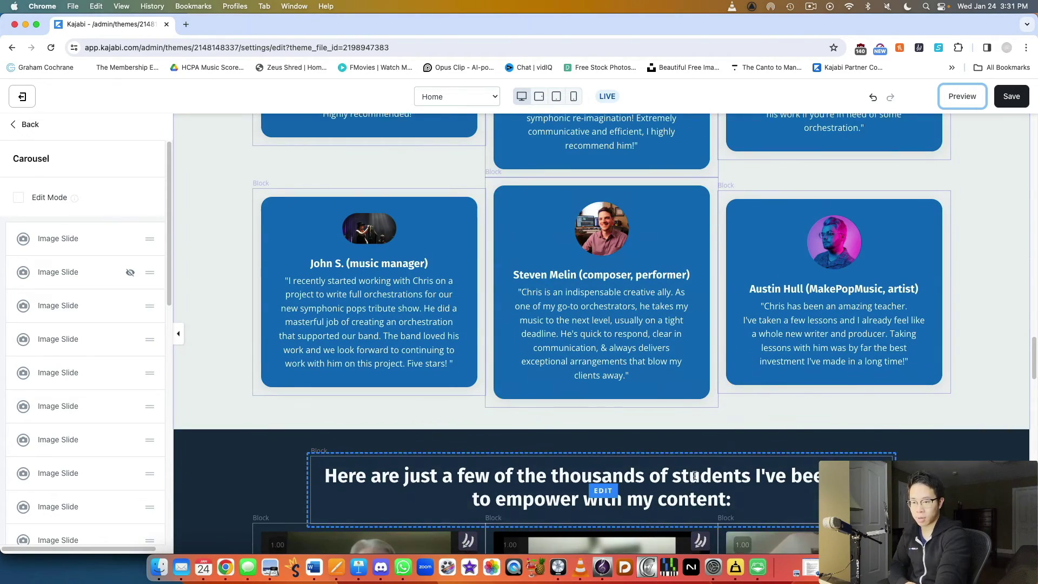
pyautogui.scroll(-4, 895, 391)
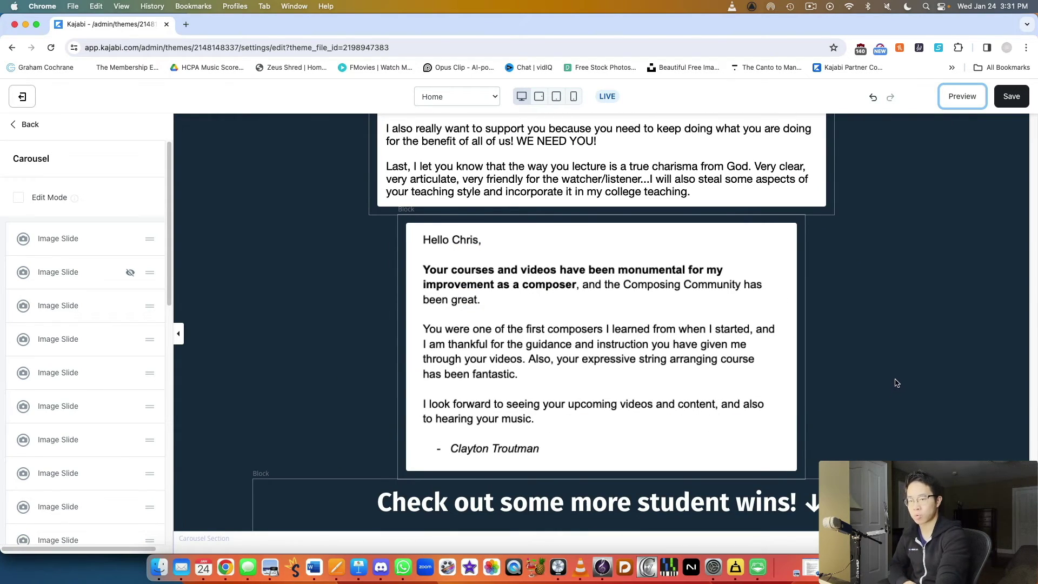
pyautogui.scroll(-6, 895, 383)
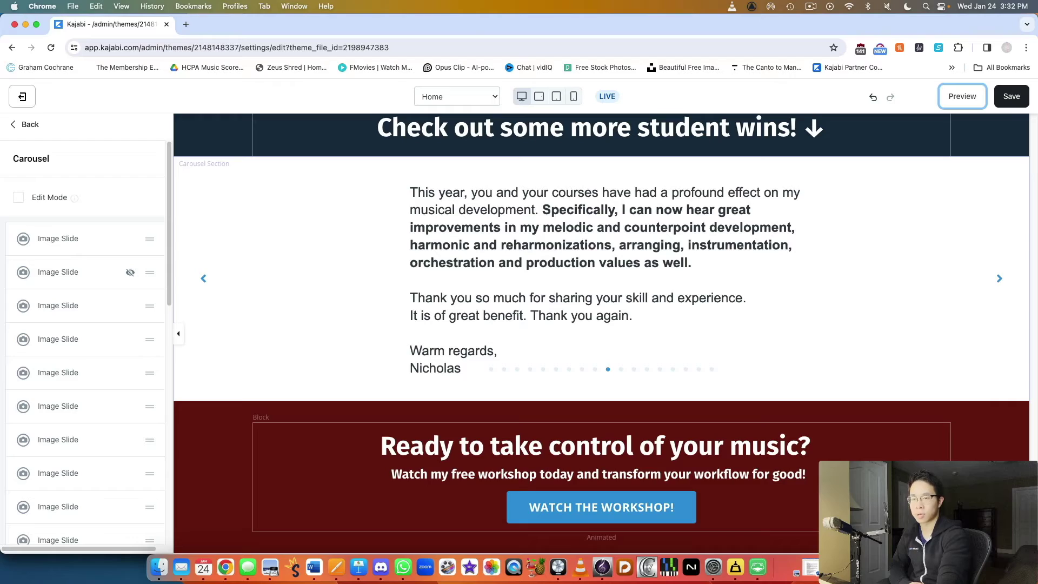
pyautogui.scroll(12, 962, 407)
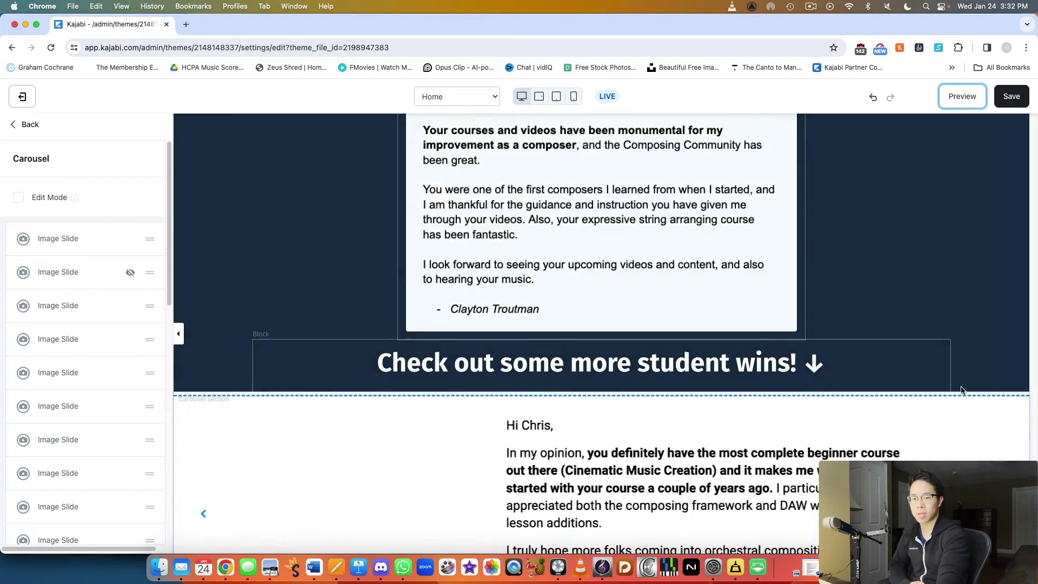
pyautogui.scroll(15, 962, 407)
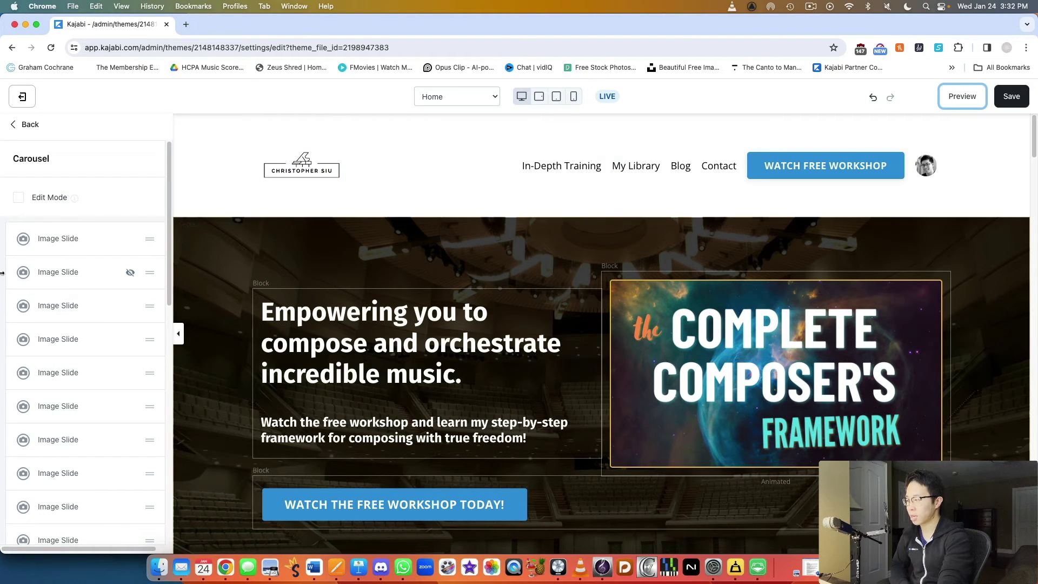
# - Open the hero section's settings, then return to the page's section list
pyautogui.click(220, 267)
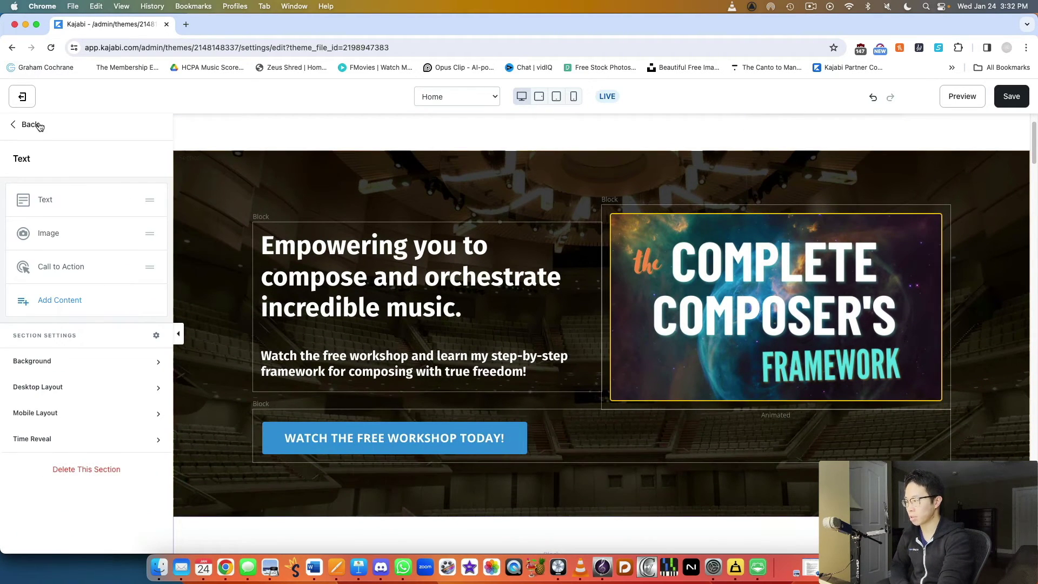
pyautogui.click(33, 124)
pyautogui.scroll(-4, 60, 270)
pyautogui.scroll(5, 60, 270)
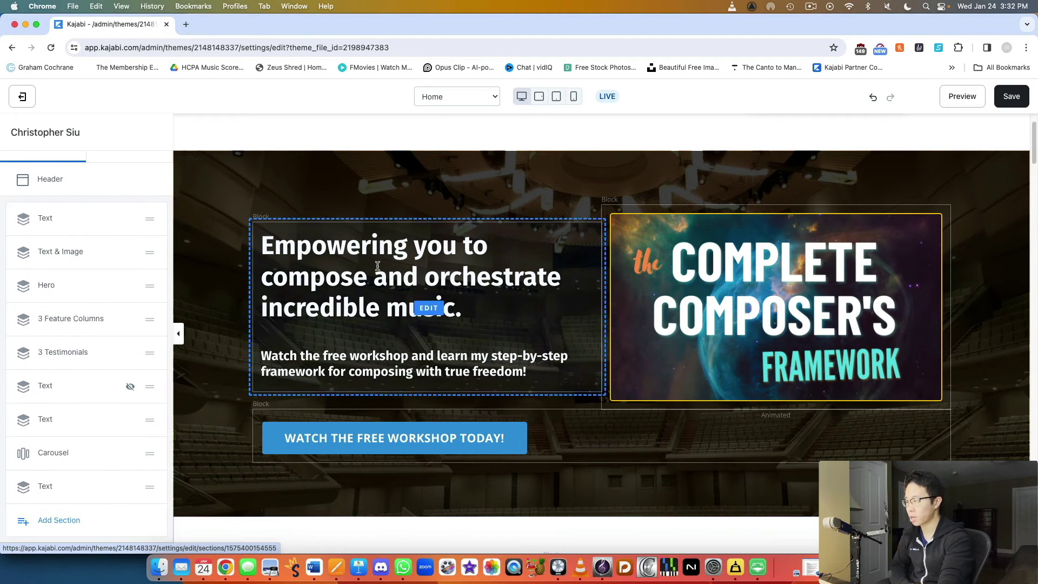
# - Scroll down to the Demo Reels section and open the Add Section library
pyautogui.scroll(-4, 327, 240)
pyautogui.scroll(-2, 327, 239)
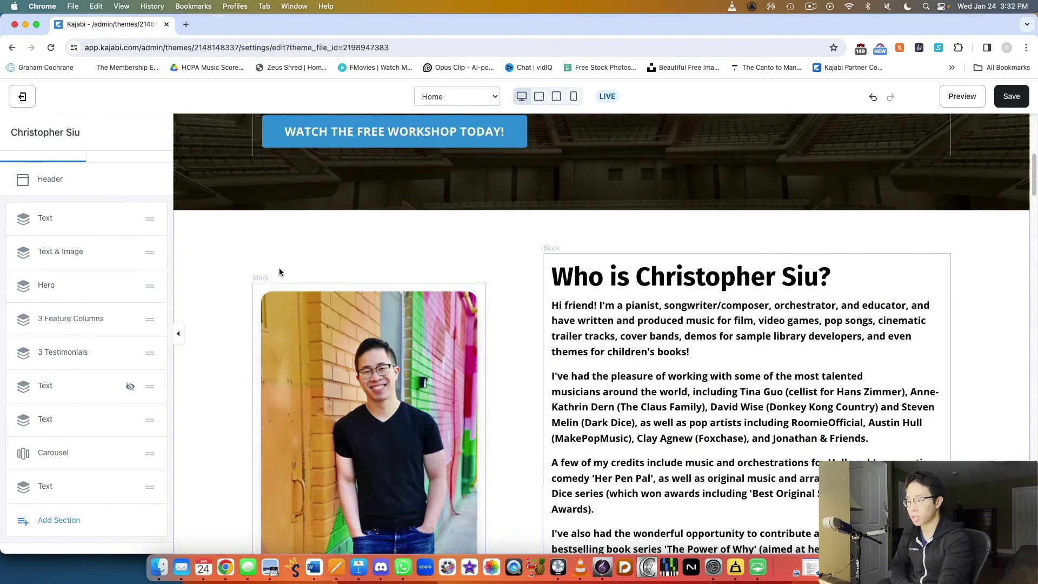
pyautogui.scroll(-4, 346, 294)
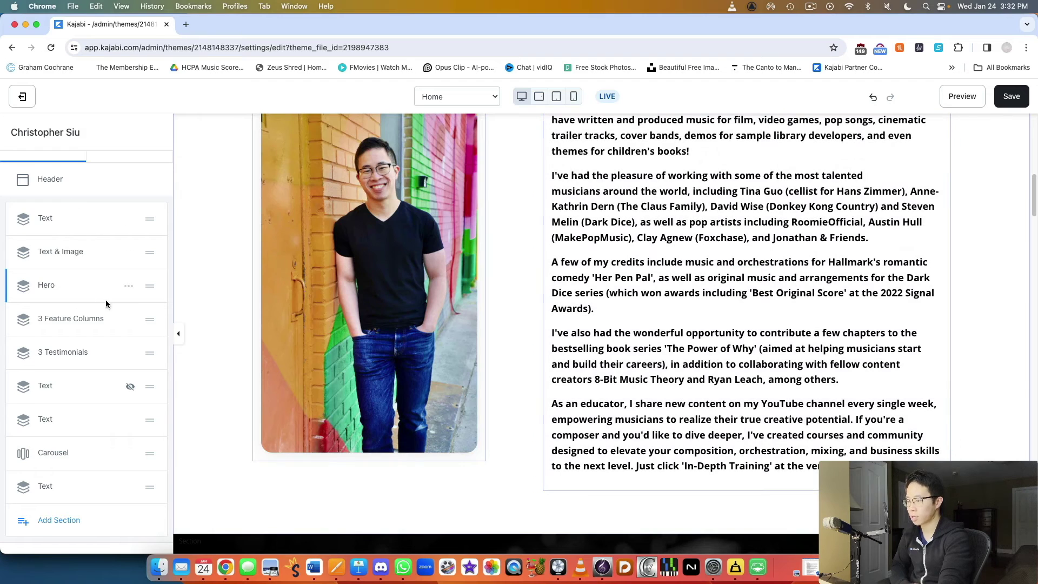
pyautogui.scroll(-1, 106, 299)
pyautogui.scroll(-8, 383, 318)
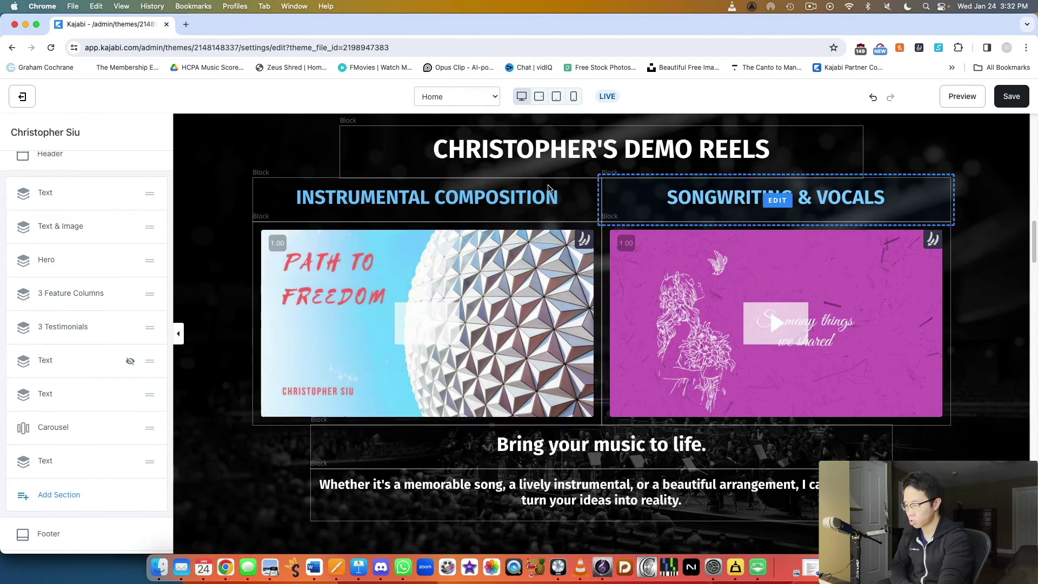
pyautogui.scroll(-1, 63, 479)
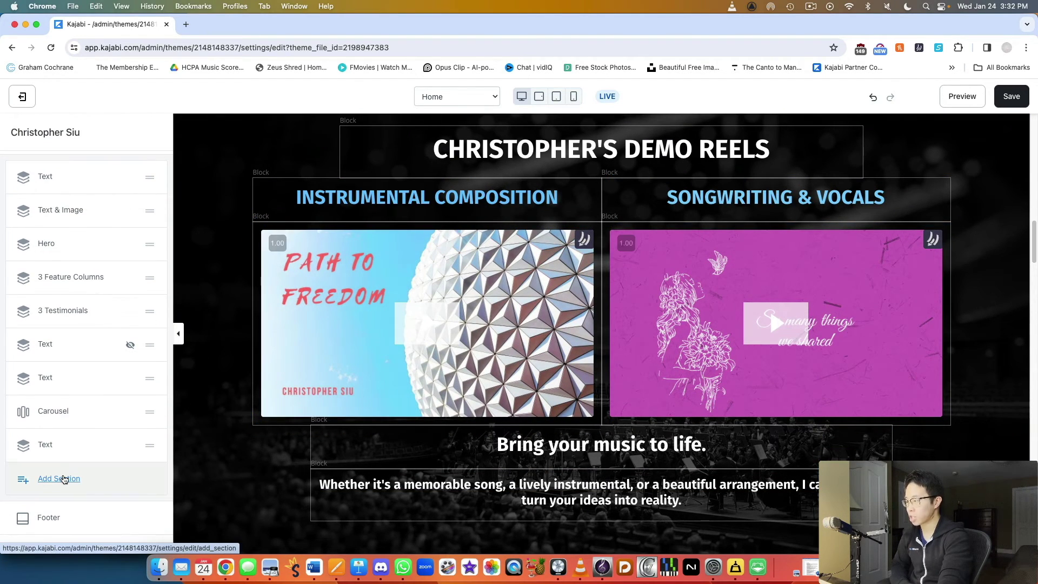
pyautogui.click(63, 479)
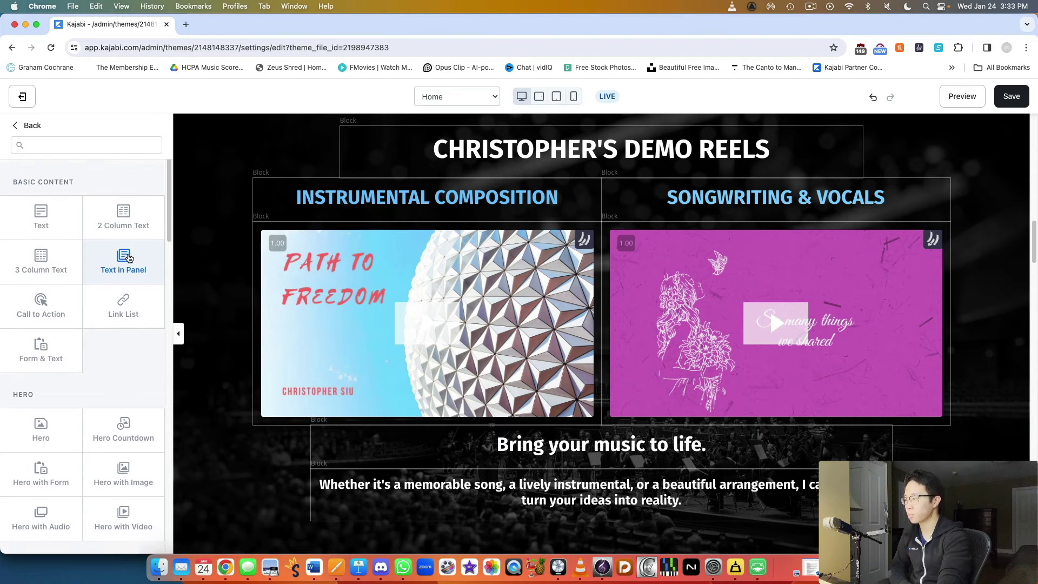
# - Preview the 3 Column Text section, then the Call to Action section
pyautogui.scroll(-3, 128, 254)
pyautogui.scroll(3, 40, 228)
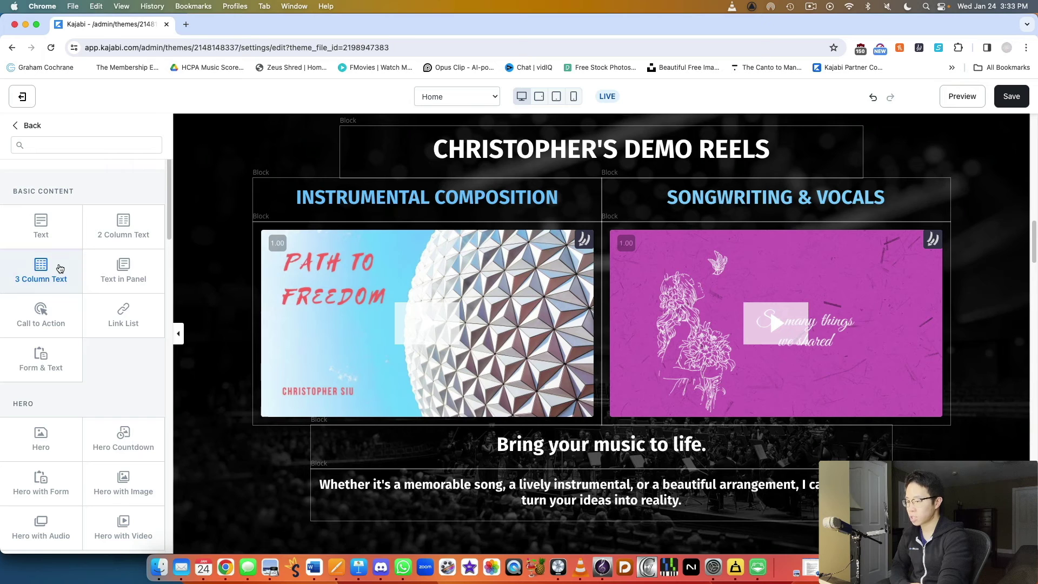
pyautogui.click(41, 264)
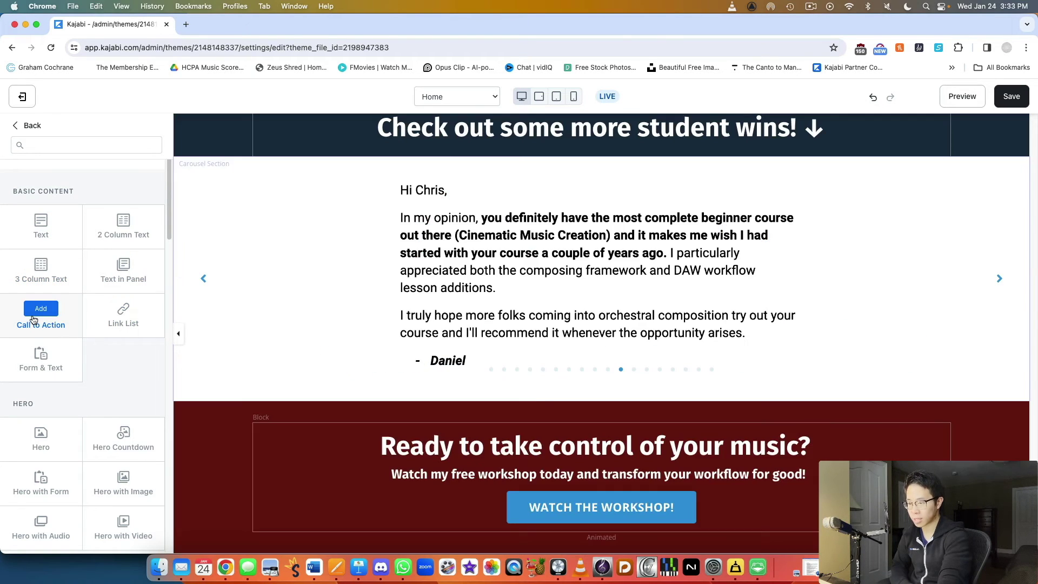
pyautogui.click(33, 320)
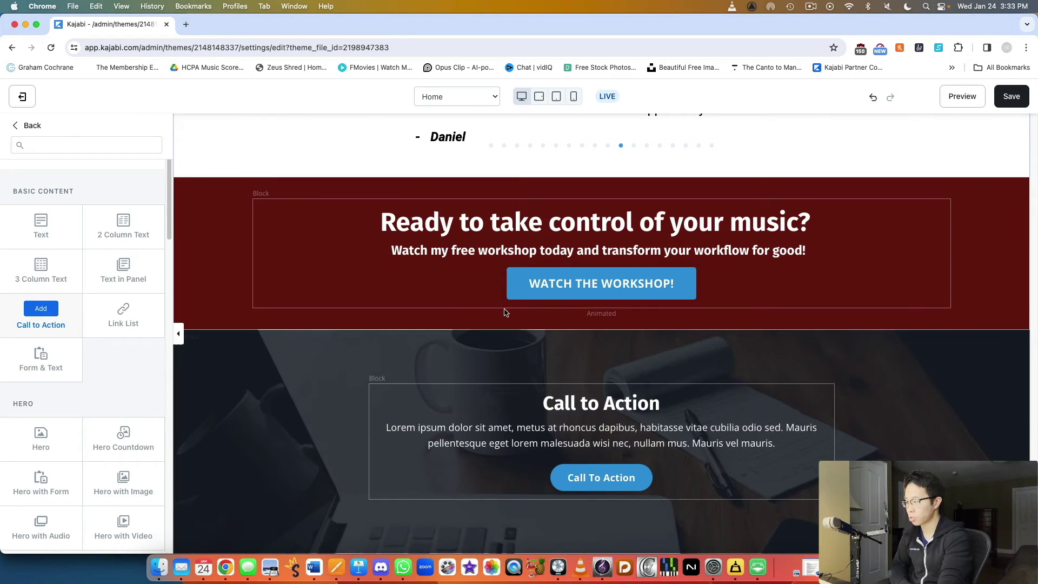
# - Preview the Form & Text section, then the Hero with Form section
pyautogui.scroll(-3, 63, 289)
pyautogui.click(41, 230)
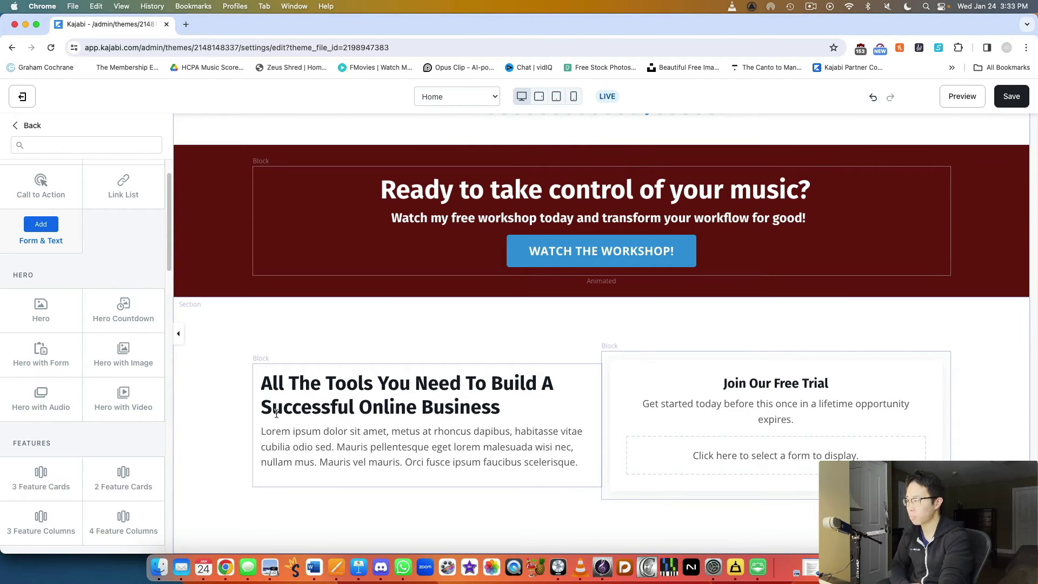
pyautogui.scroll(-3, 104, 285)
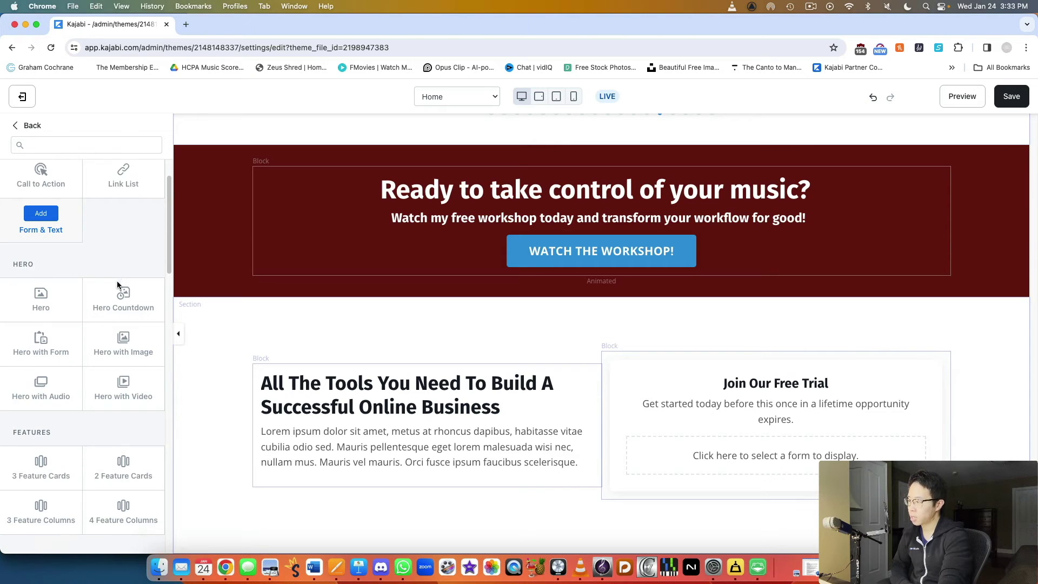
pyautogui.click(41, 264)
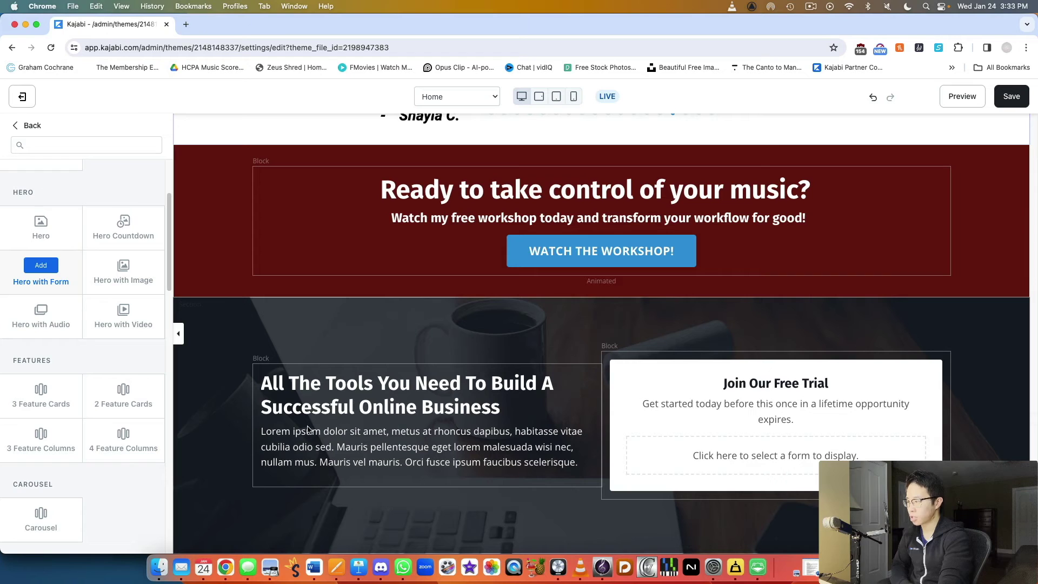
pyautogui.scroll(-4, 48, 270)
# - Preview the 3 Feature Cards section, then the Inline Opt-in Form section
pyautogui.click(43, 172)
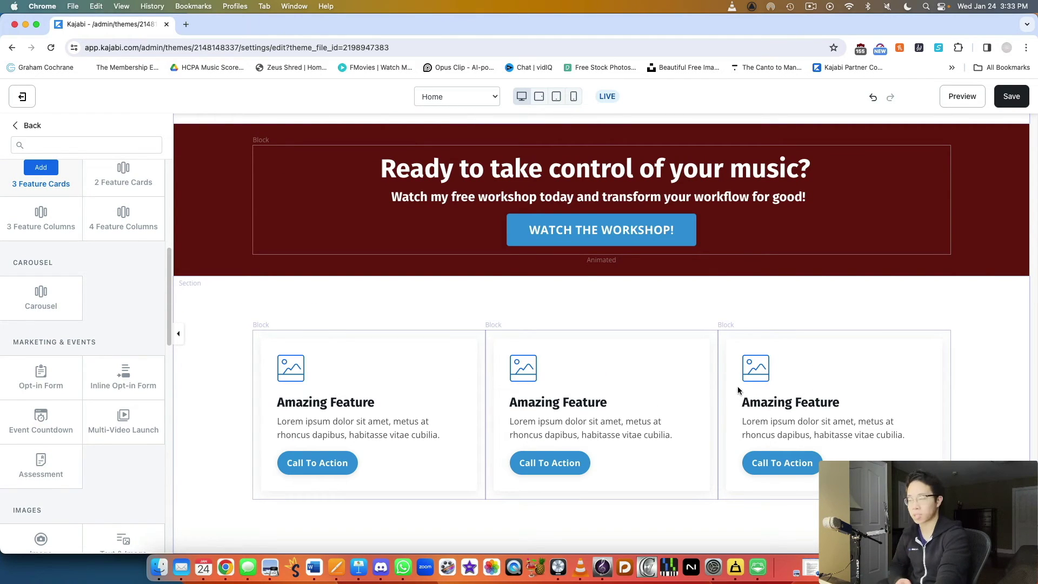
pyautogui.scroll(-2, 104, 360)
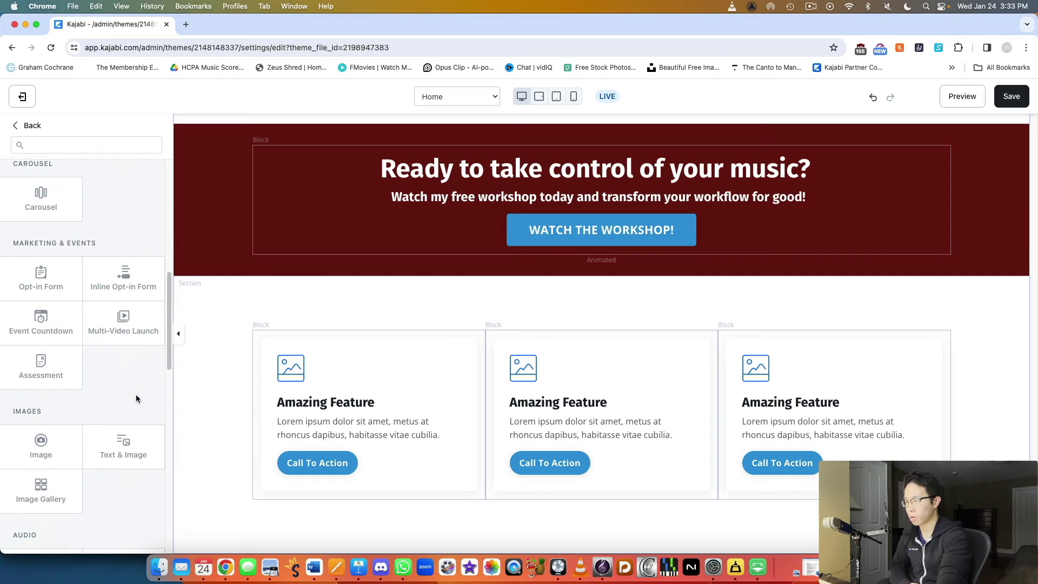
pyautogui.click(124, 271)
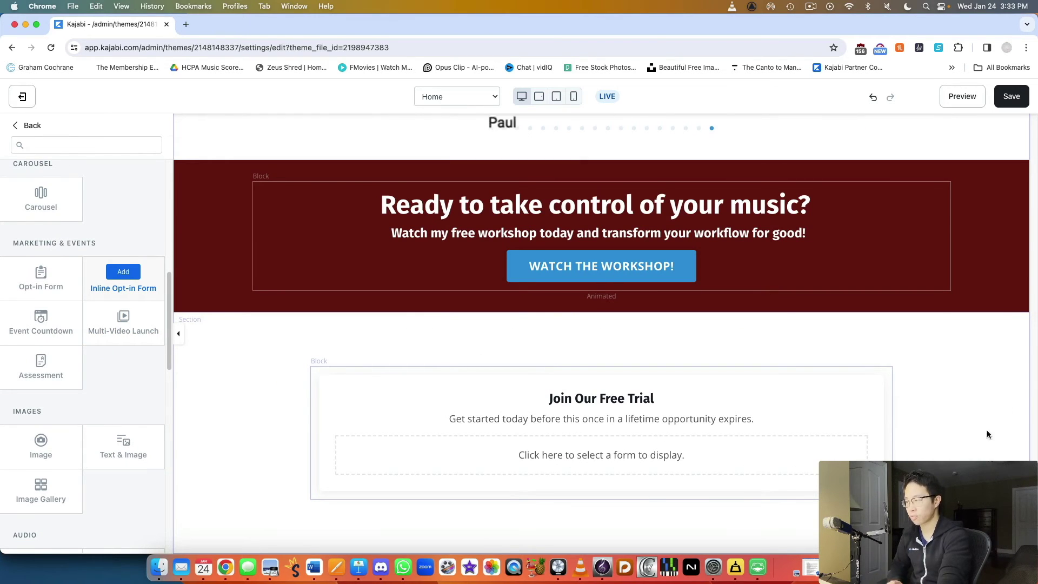
pyautogui.scroll(-2, 79, 322)
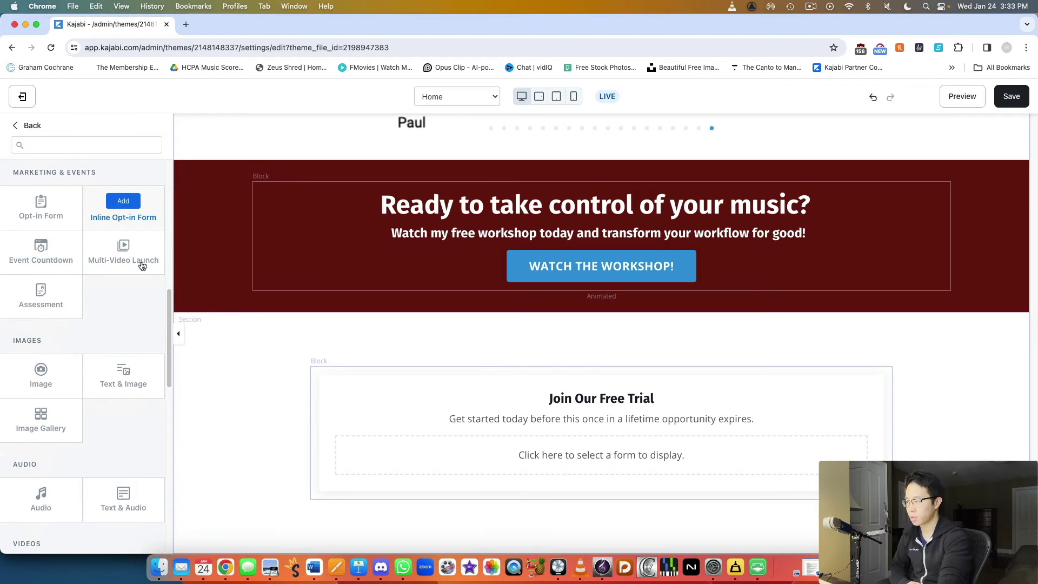
# - Preview the Multi-Video Launch section and scroll through its video layout
pyautogui.click(123, 244)
pyautogui.scroll(-3, 452, 320)
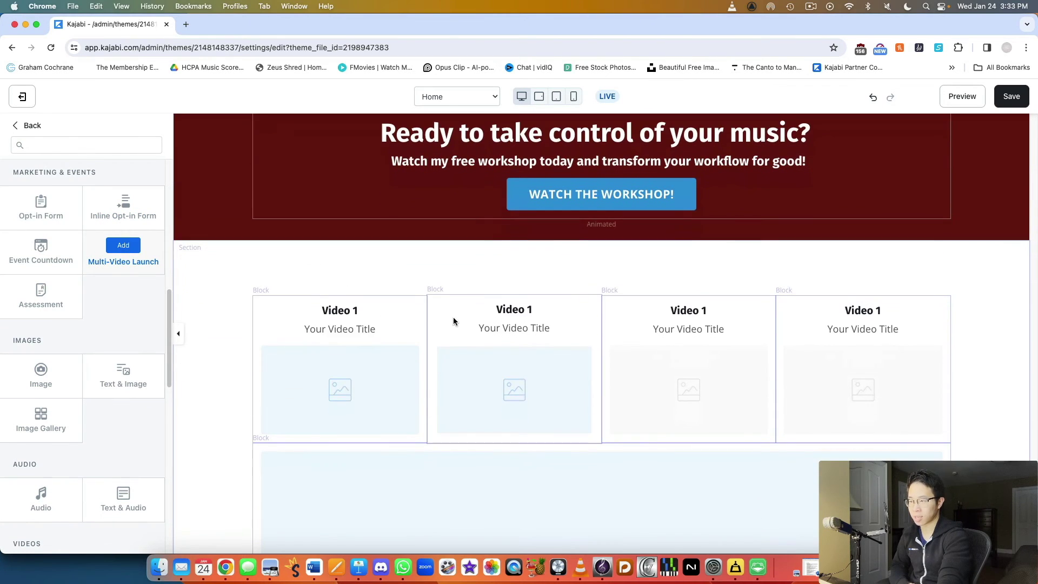
pyautogui.scroll(-3, 719, 336)
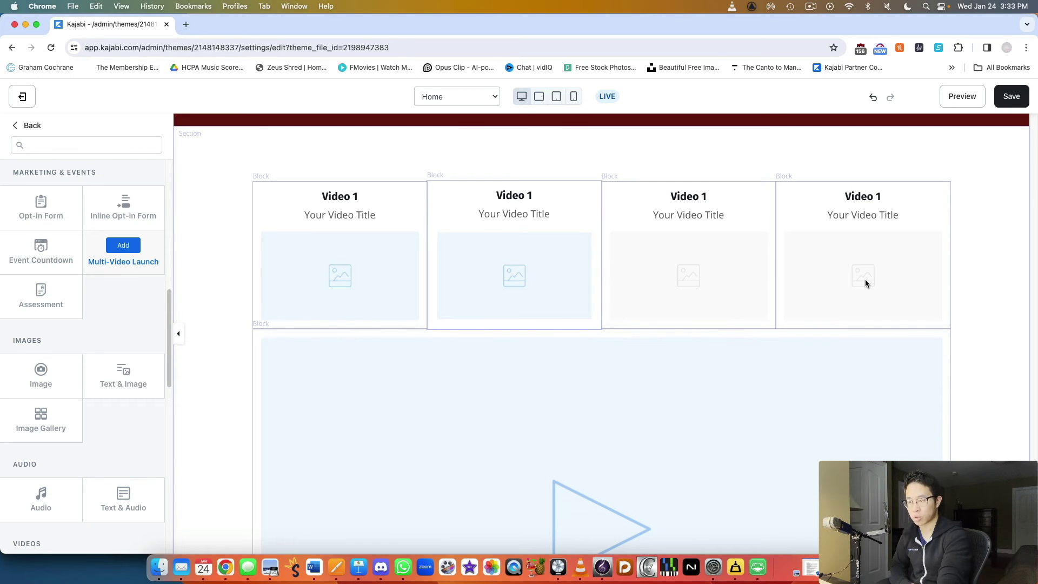
pyautogui.scroll(-3, 680, 301)
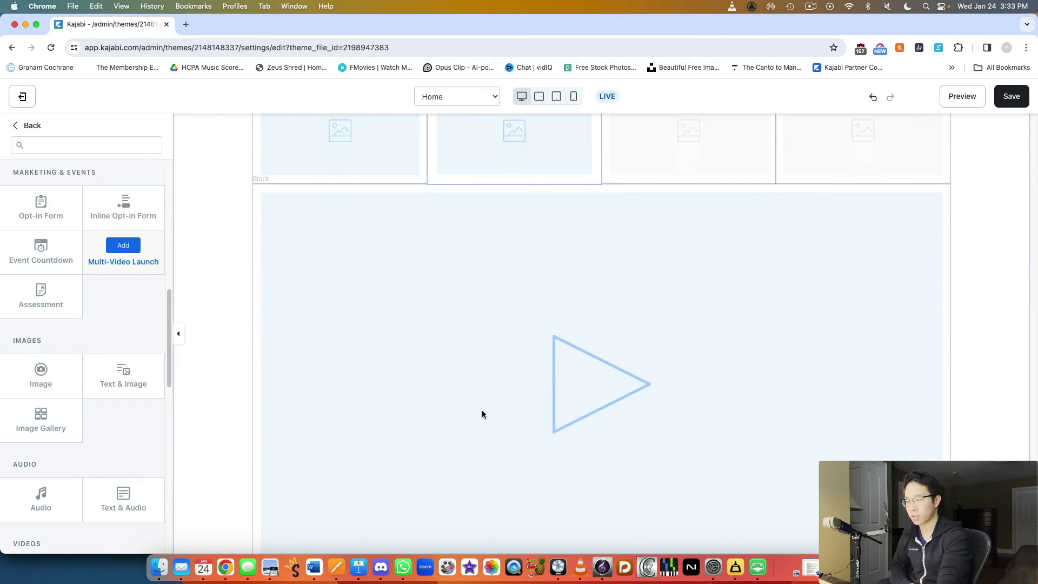
pyautogui.scroll(-2, 616, 341)
pyautogui.scroll(2, 701, 318)
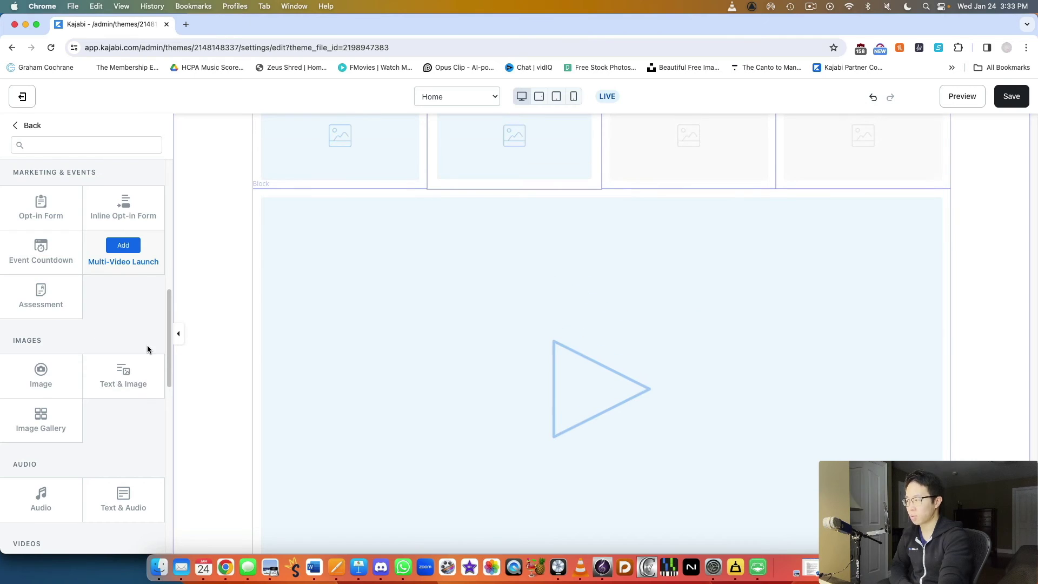
pyautogui.scroll(-5, 147, 341)
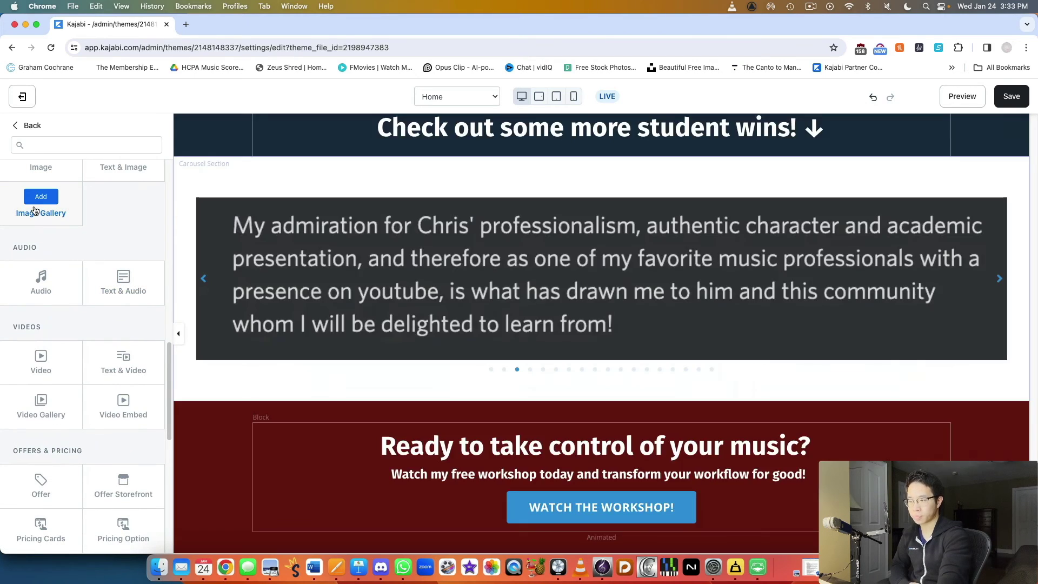
# - Preview the Image Gallery section with its six image placeholders
pyautogui.click(33, 209)
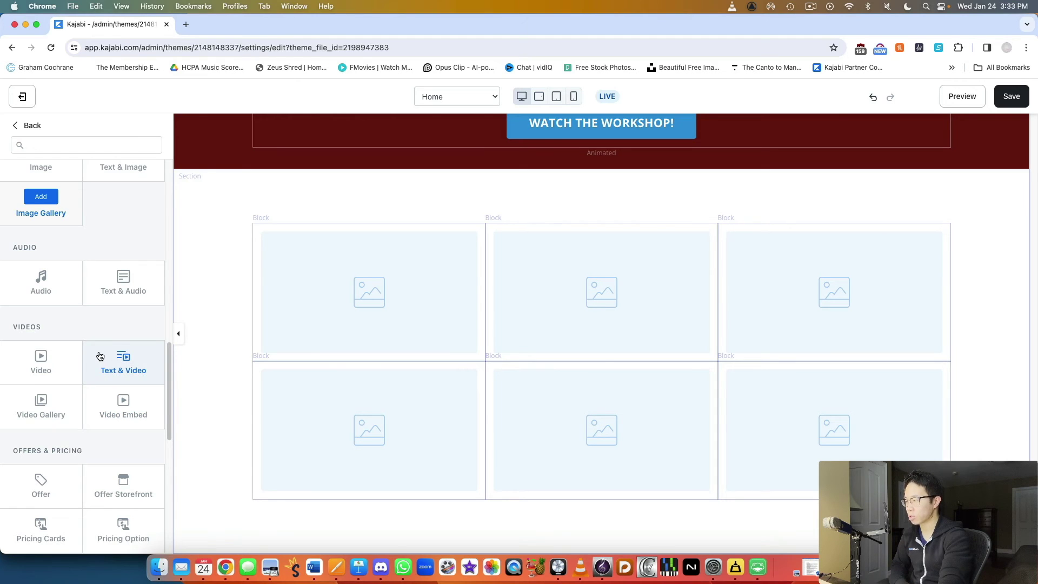
pyautogui.scroll(-5, 100, 355)
pyautogui.scroll(3, 134, 267)
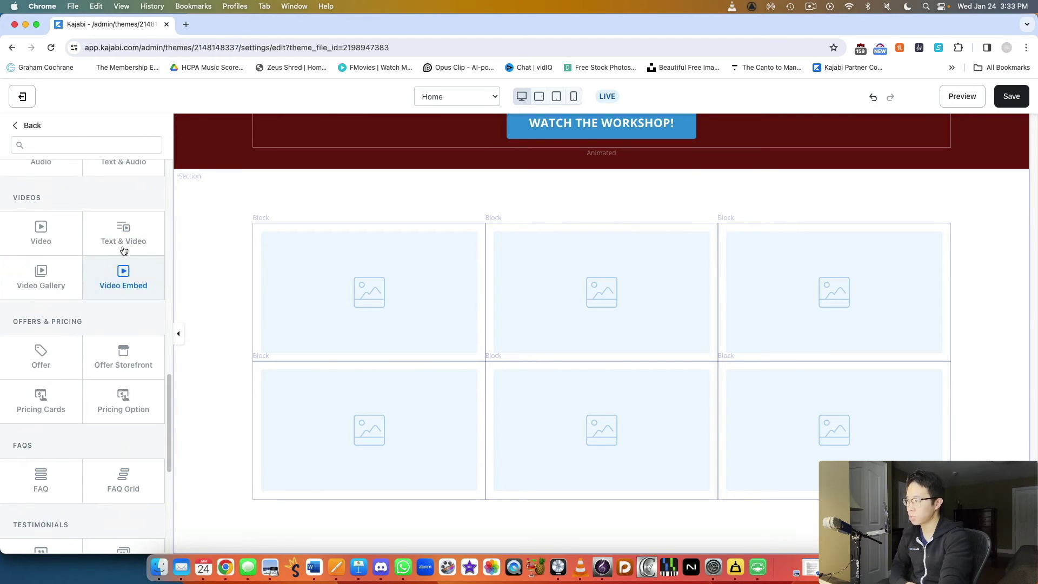
# - Scroll the section list down to the Custom category and back to the top
pyautogui.scroll(-4, 120, 322)
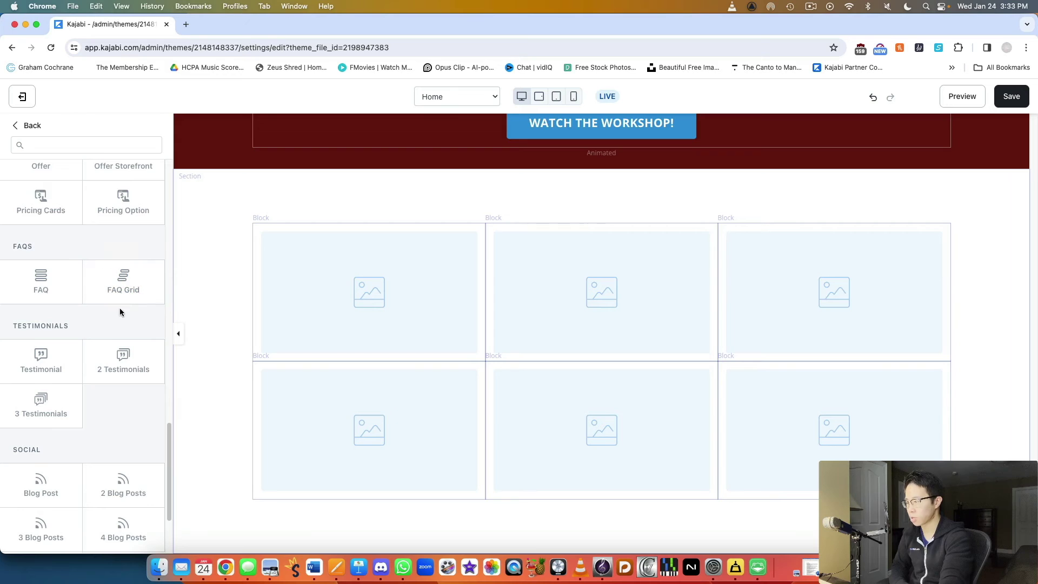
pyautogui.scroll(-3, 120, 312)
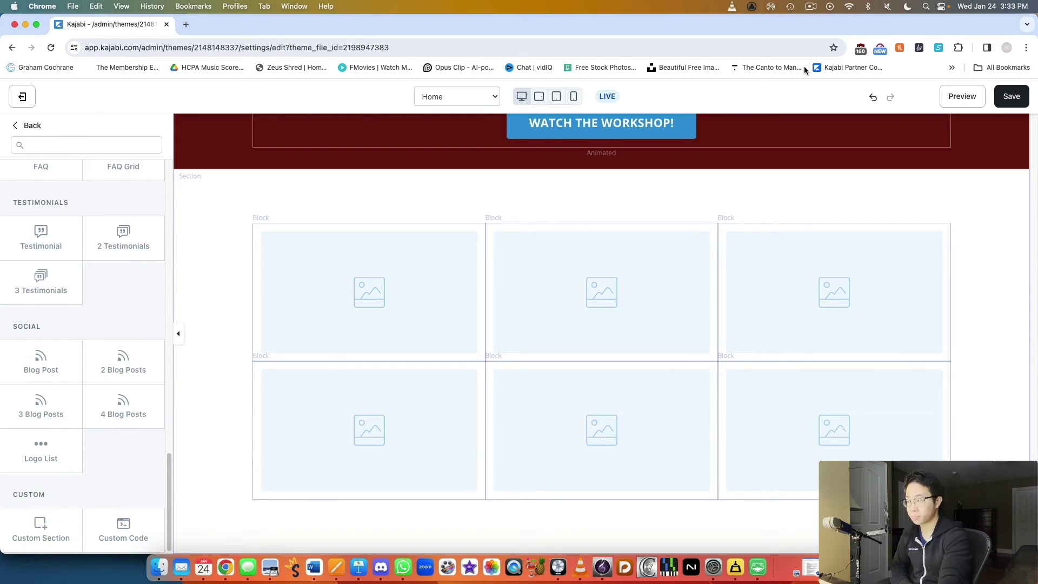
pyautogui.scroll(6, 40, 297)
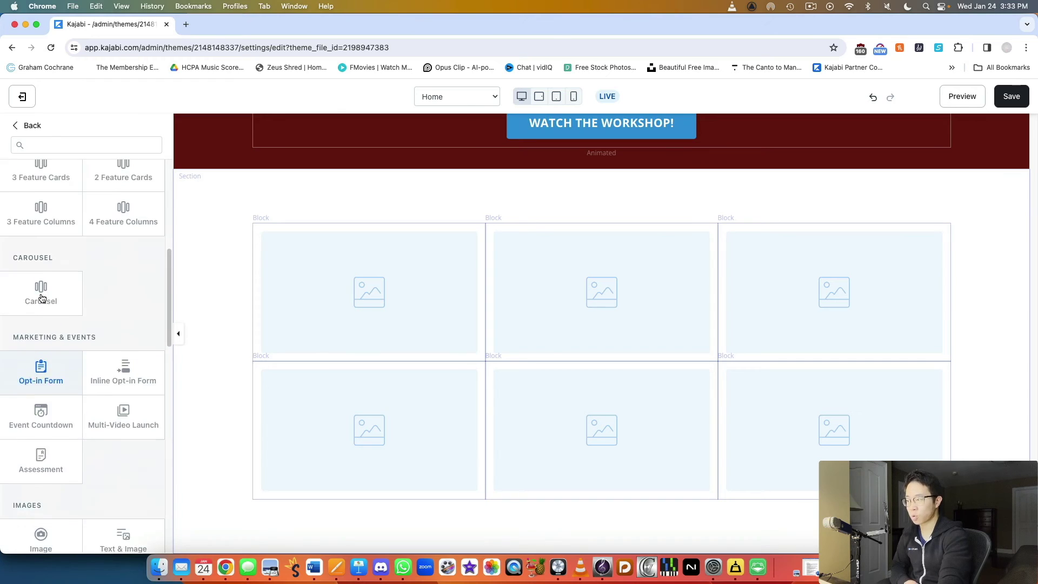
pyautogui.scroll(5, 41, 298)
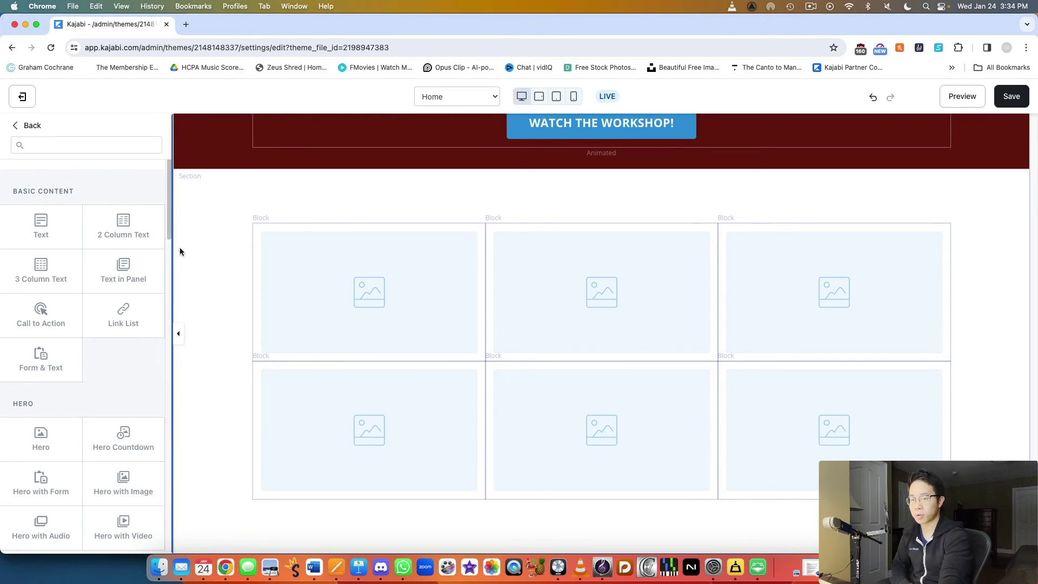
pyautogui.scroll(15, 254, 248)
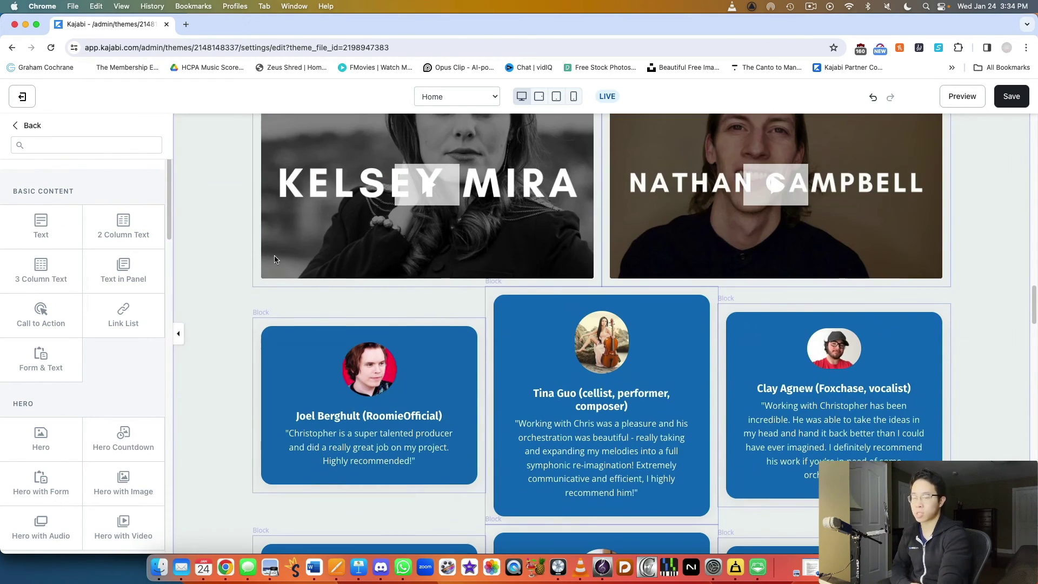
# - Scroll the Home page preview up to the header and the Complete Composer's Framework hero
pyautogui.scroll(10, 274, 259)
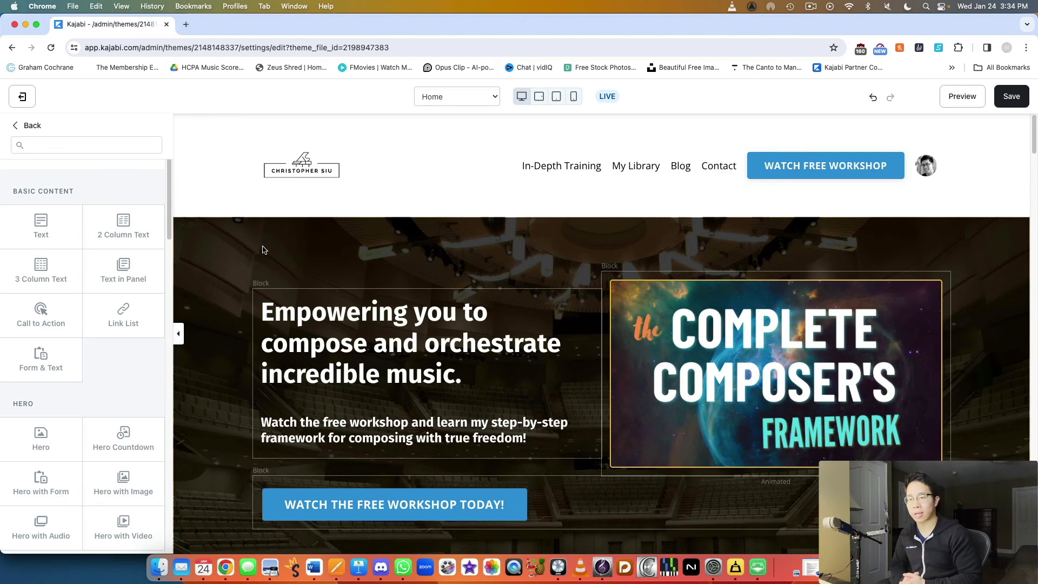